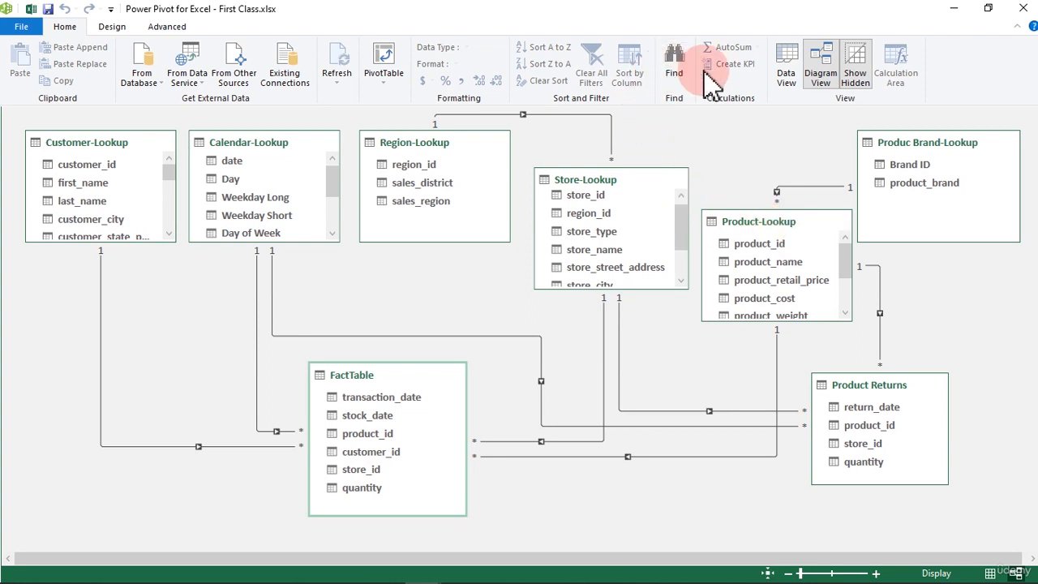
# Create a PivotTable from the Power Pivot data model on a new worksheet and compare its active and full field lists
pyautogui.click(786, 69)
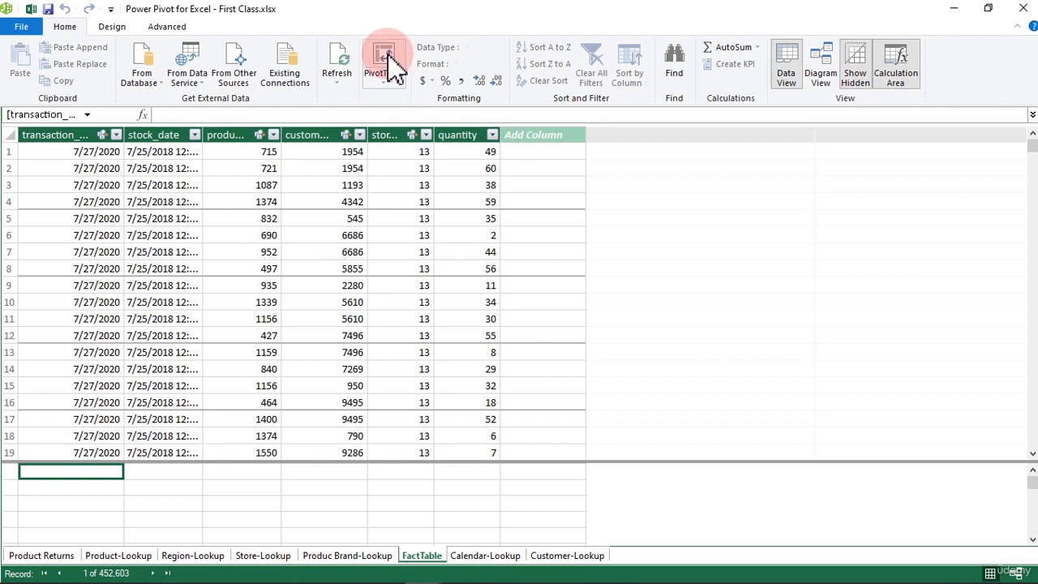
pyautogui.click(388, 96)
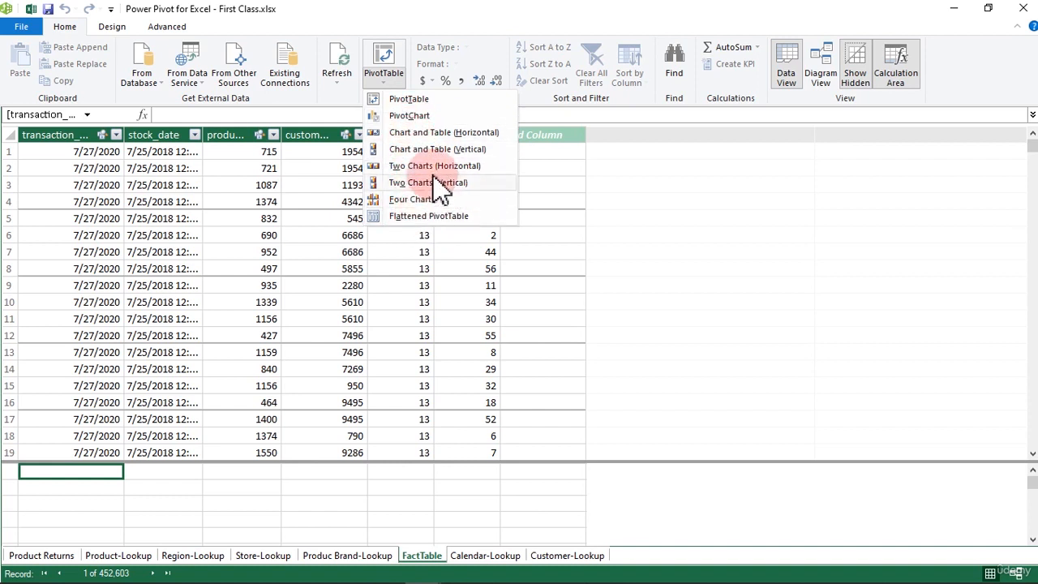
pyautogui.click(410, 99)
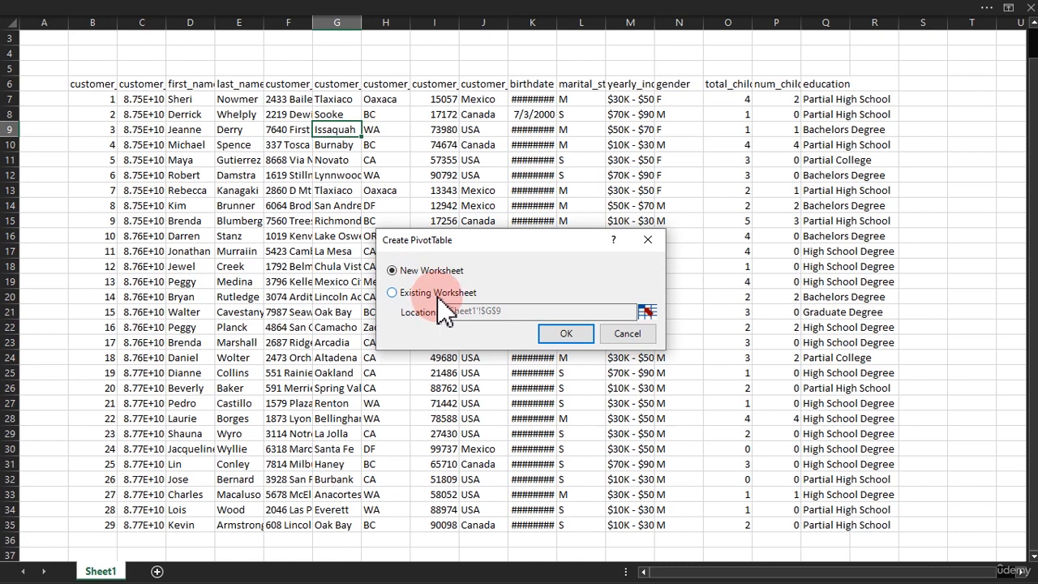
pyautogui.click(556, 334)
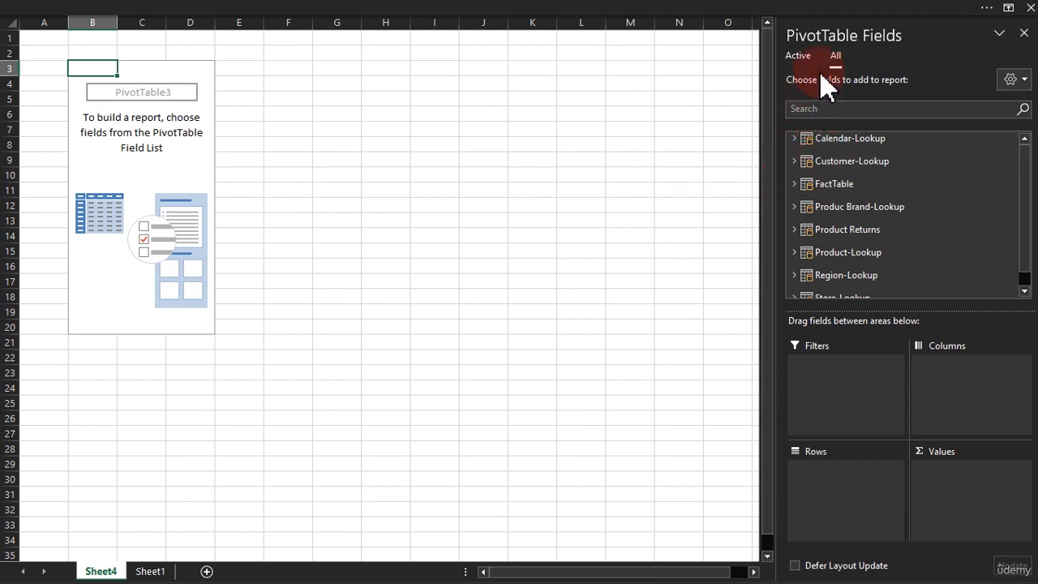
pyautogui.click(798, 56)
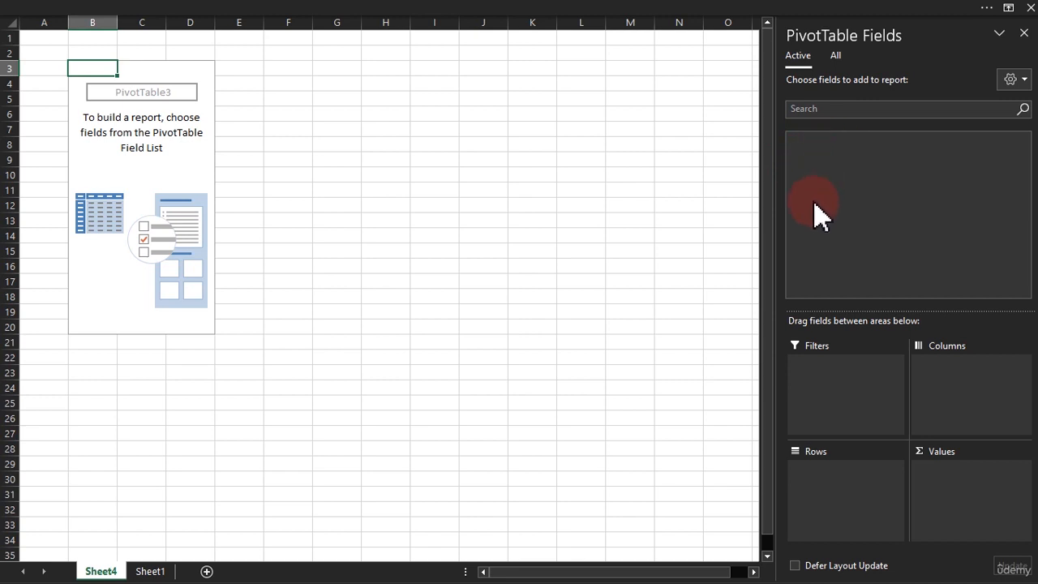
pyautogui.click(835, 55)
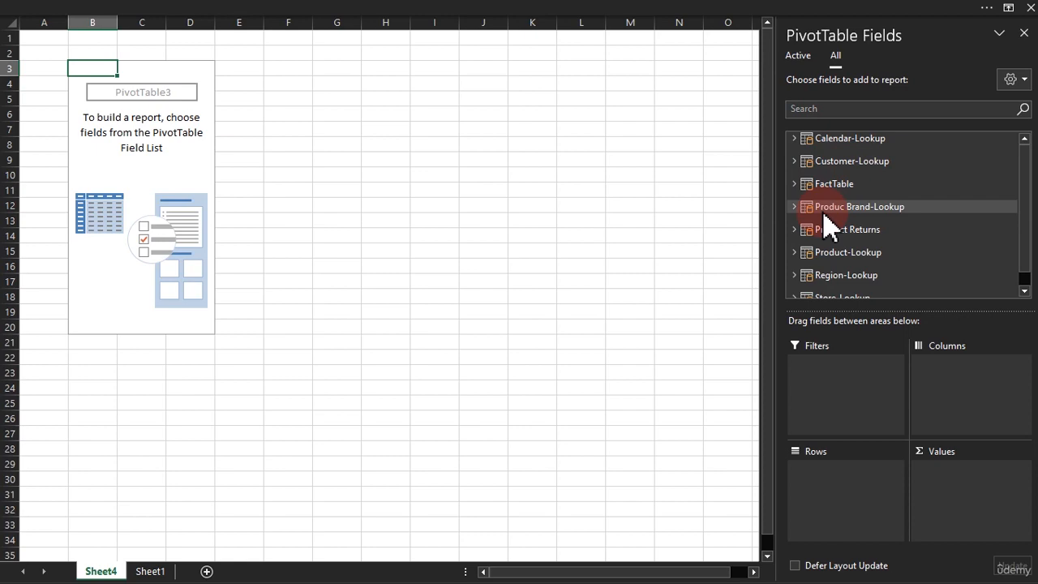
# Create a regular PivotTable from Sheet1 range B6:Q35 and place it at cell H3 of existing worksheet Sheet4
pyautogui.click(152, 570)
pyautogui.click(221, 264)
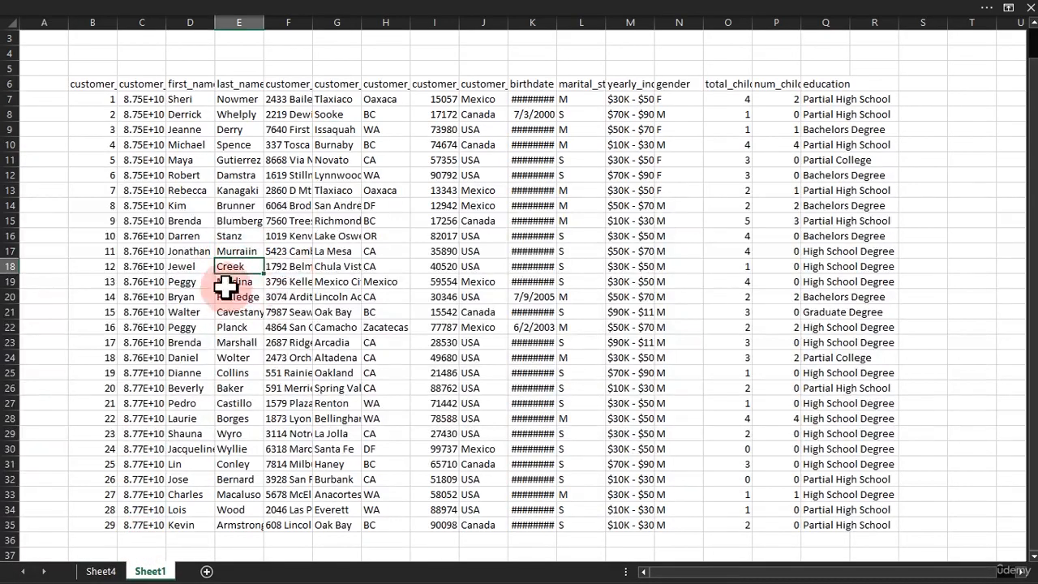
pyautogui.click(237, 7)
pyautogui.click(114, 37)
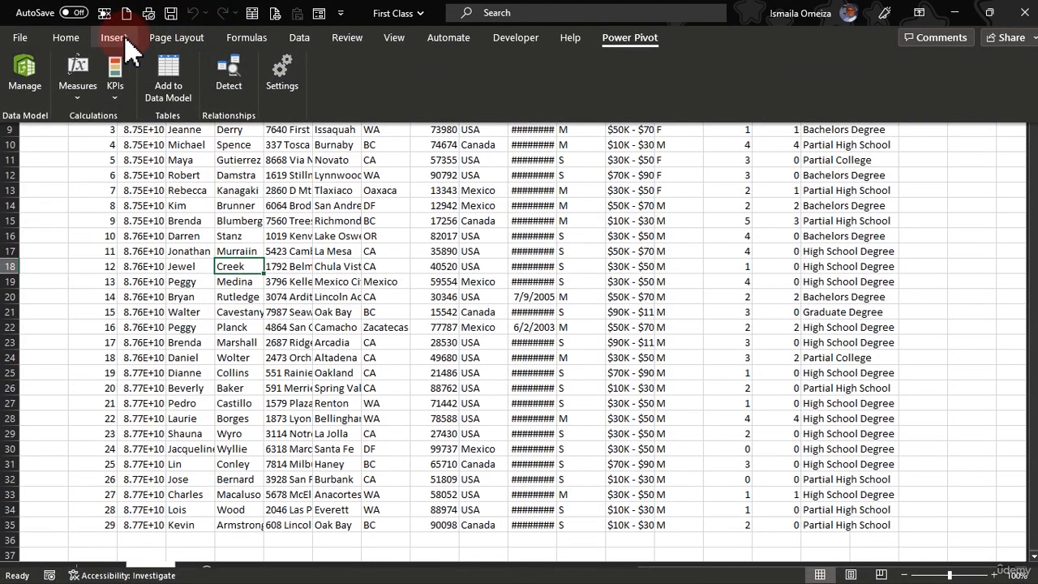
pyautogui.click(27, 70)
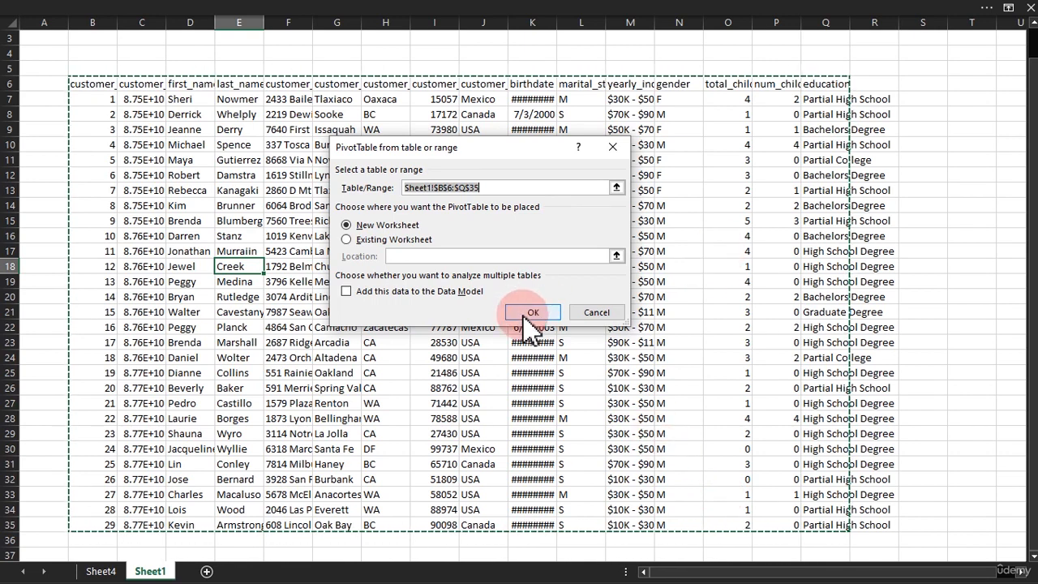
pyautogui.click(372, 242)
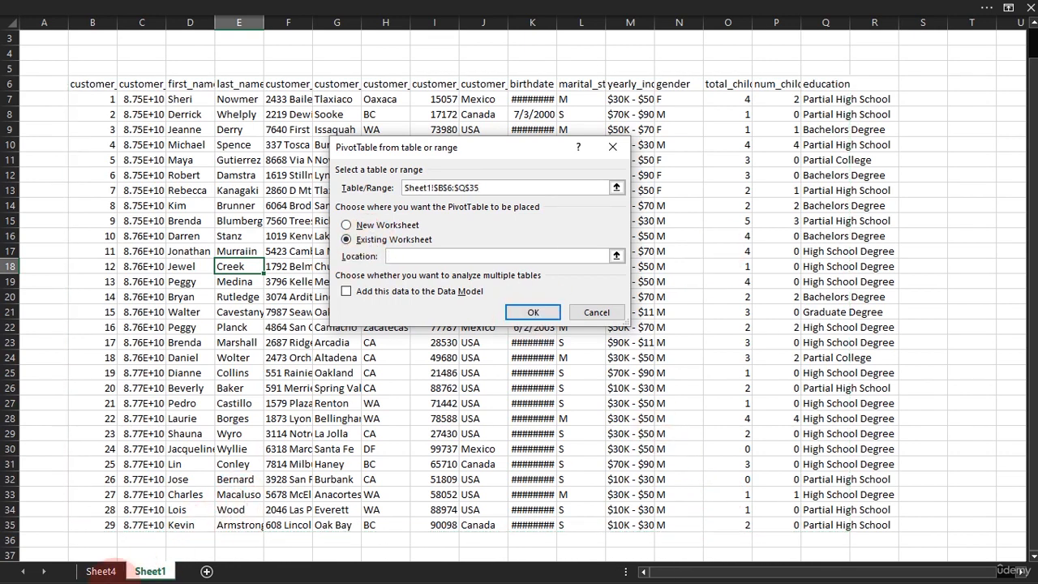
pyautogui.click(95, 572)
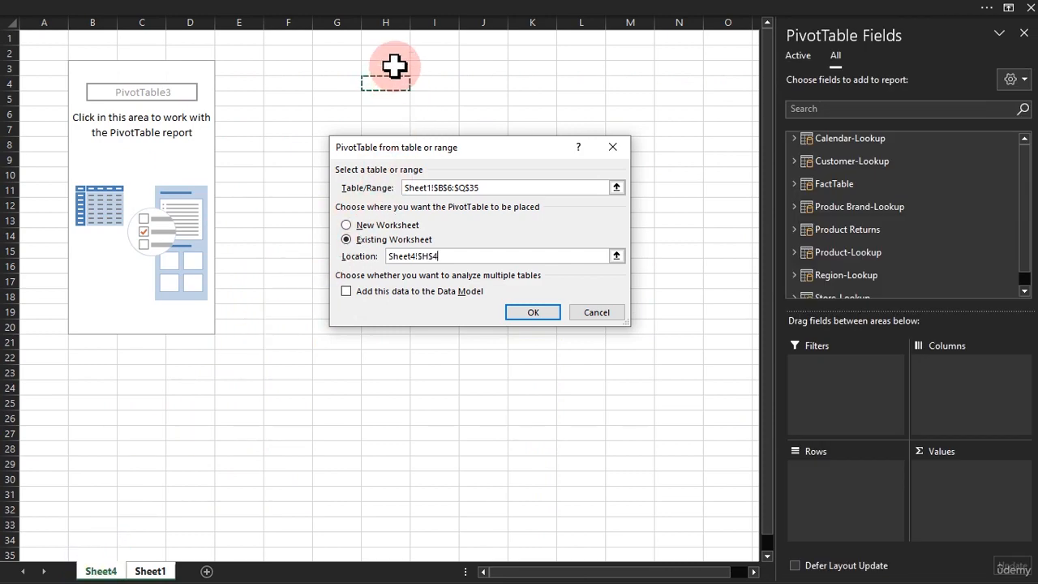
pyautogui.click(394, 67)
pyautogui.click(532, 313)
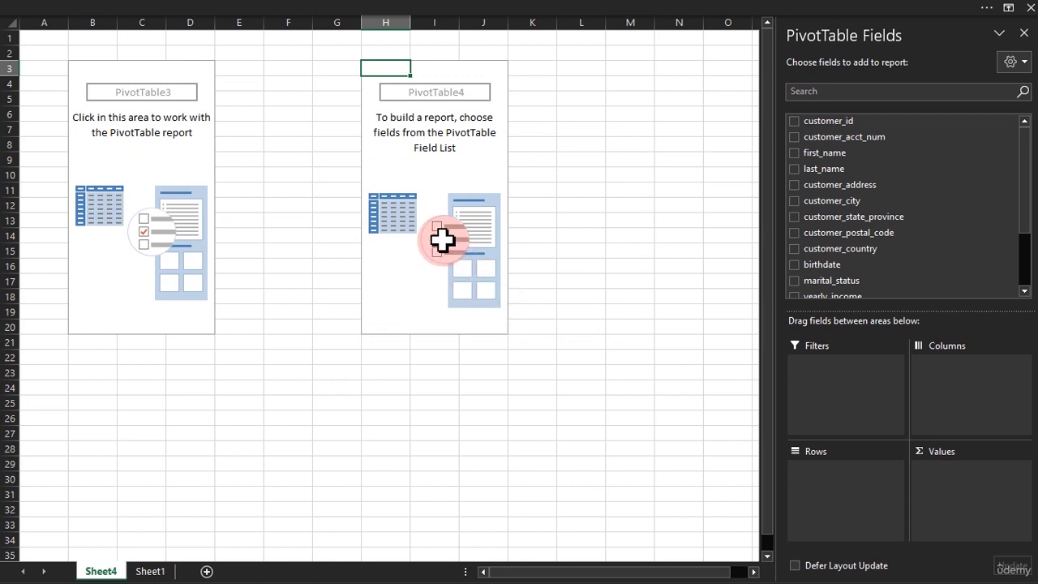
# Compare the field lists of the data-model PivotTable and the range-based PivotTable, and examine the source data on Sheet1
pyautogui.click(168, 187)
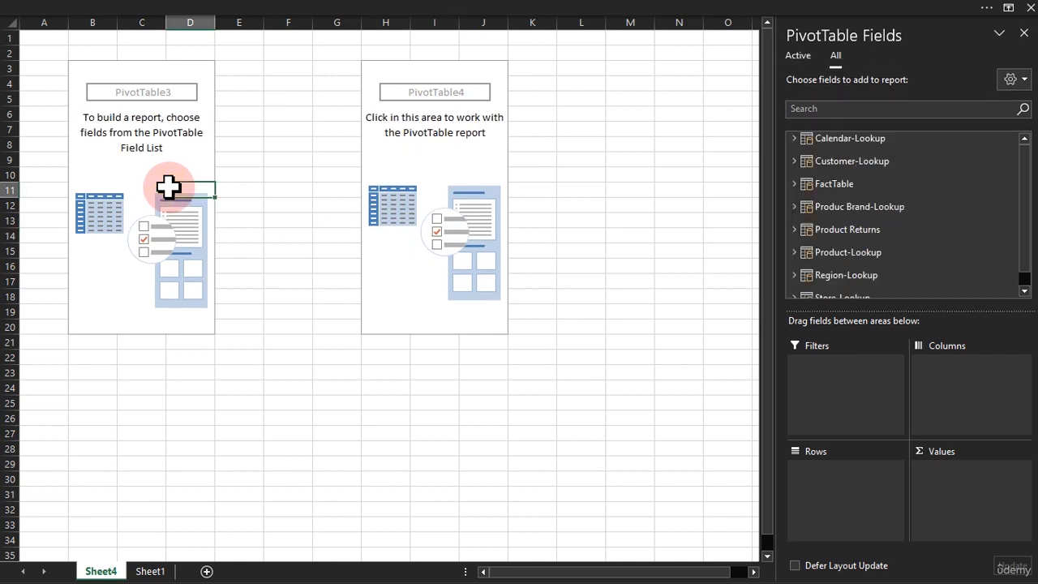
pyautogui.click(154, 133)
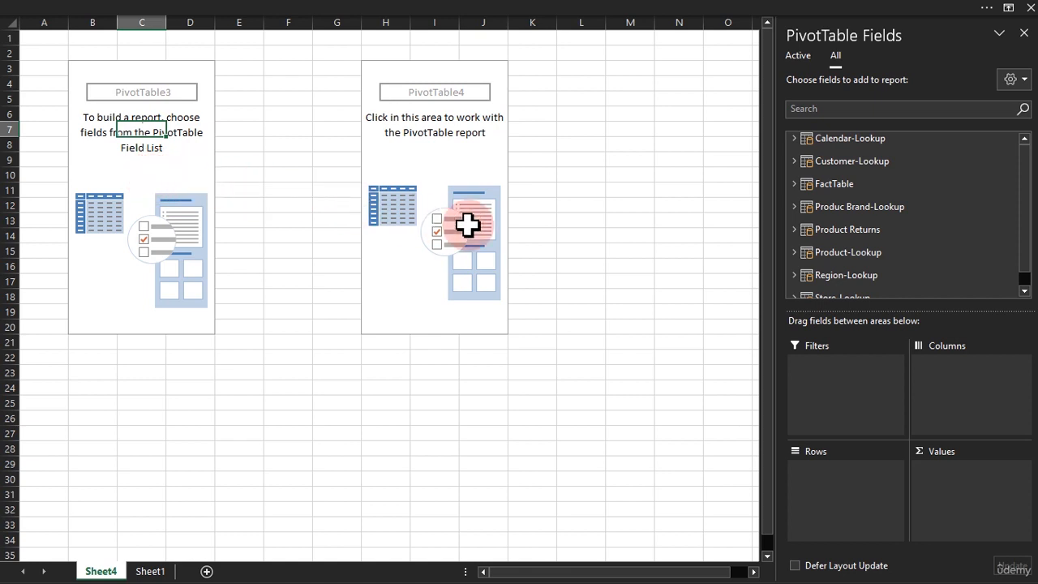
pyautogui.click(794, 137)
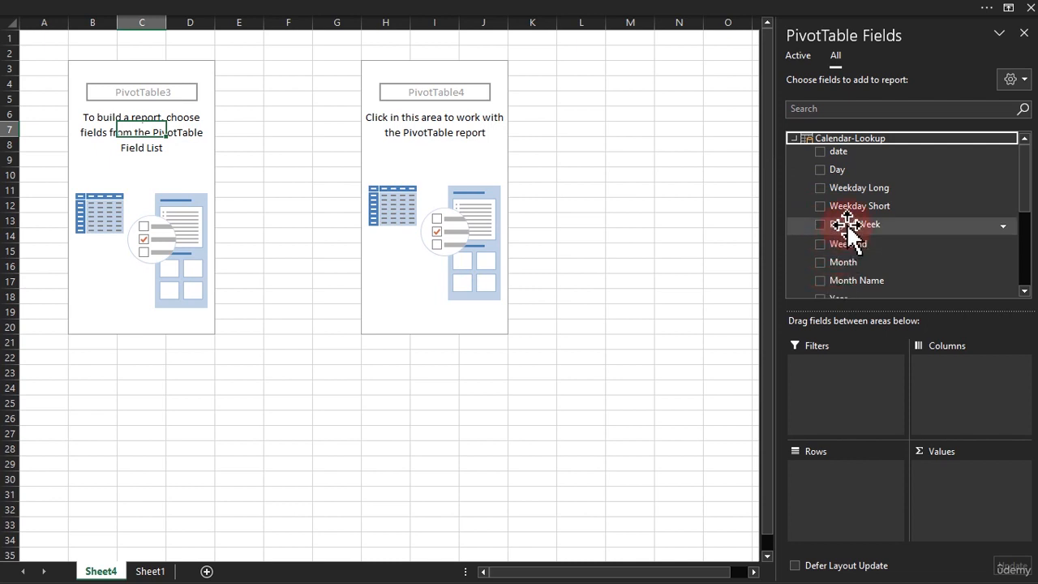
pyautogui.moveTo(1022, 181); pyautogui.dragTo(996, 150)
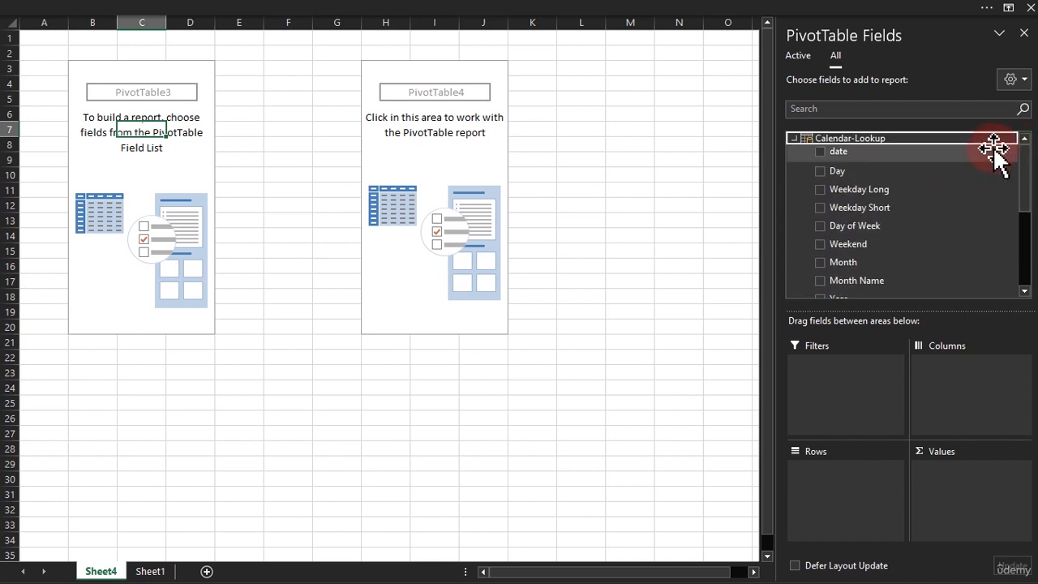
pyautogui.click(445, 159)
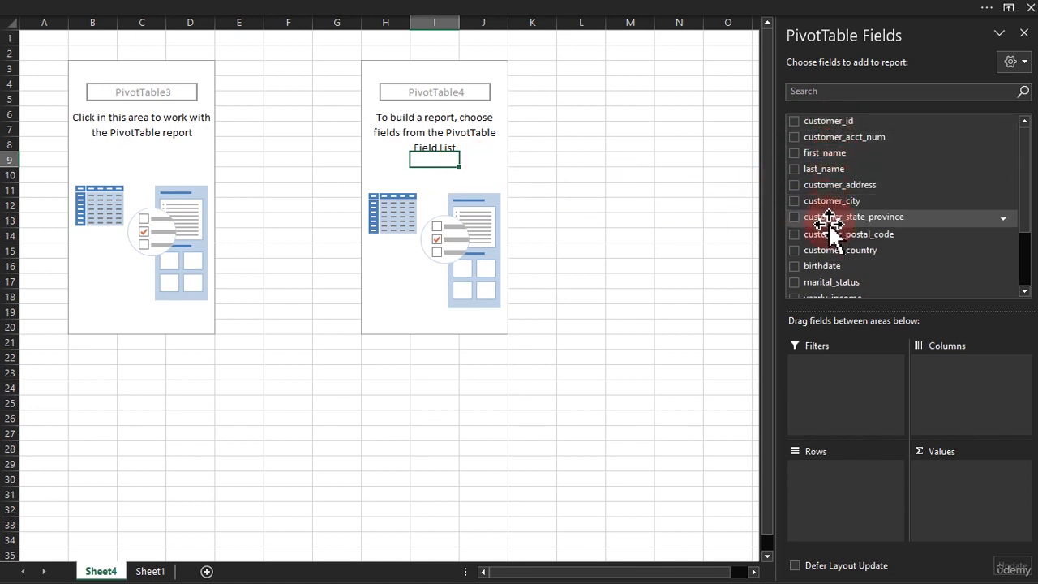
pyautogui.click(154, 571)
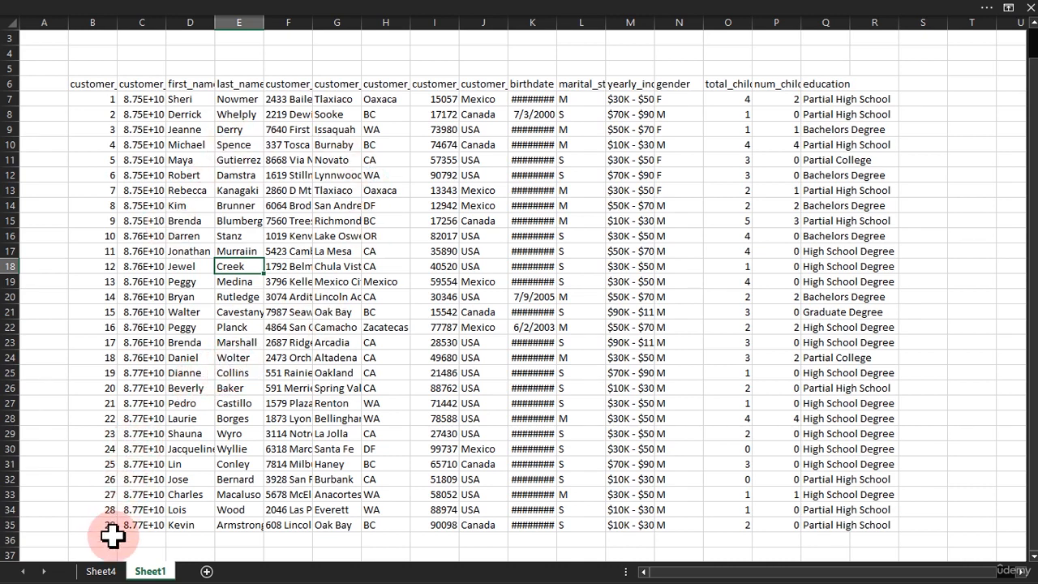
pyautogui.click(101, 571)
pyautogui.click(156, 222)
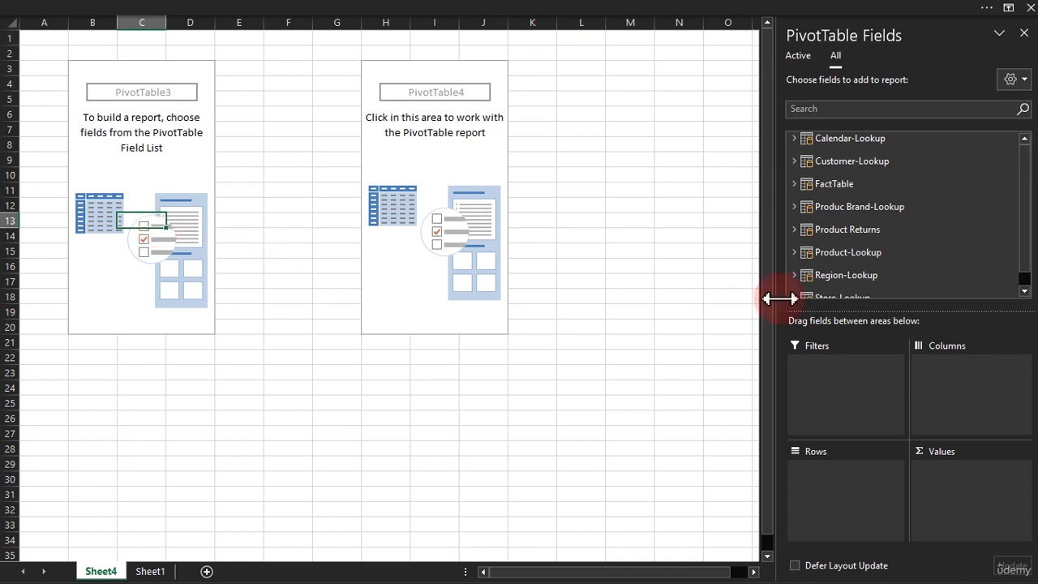
pyautogui.moveTo(1024, 177)
pyautogui.mouseDown()
pyautogui.moveTo(1026, 206)
pyautogui.moveTo(1031, 167)
pyautogui.mouseUp()
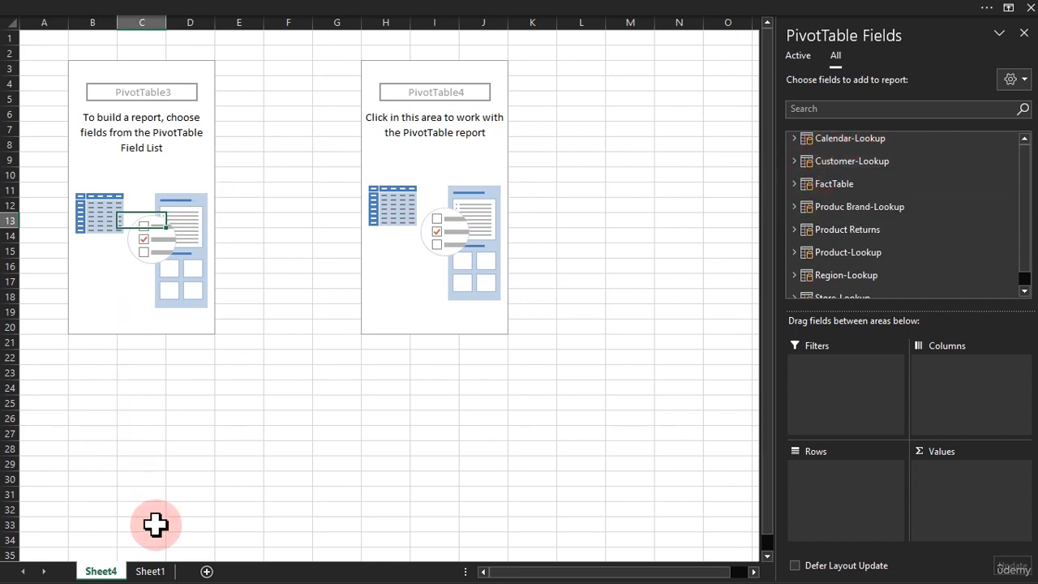
pyautogui.click(150, 571)
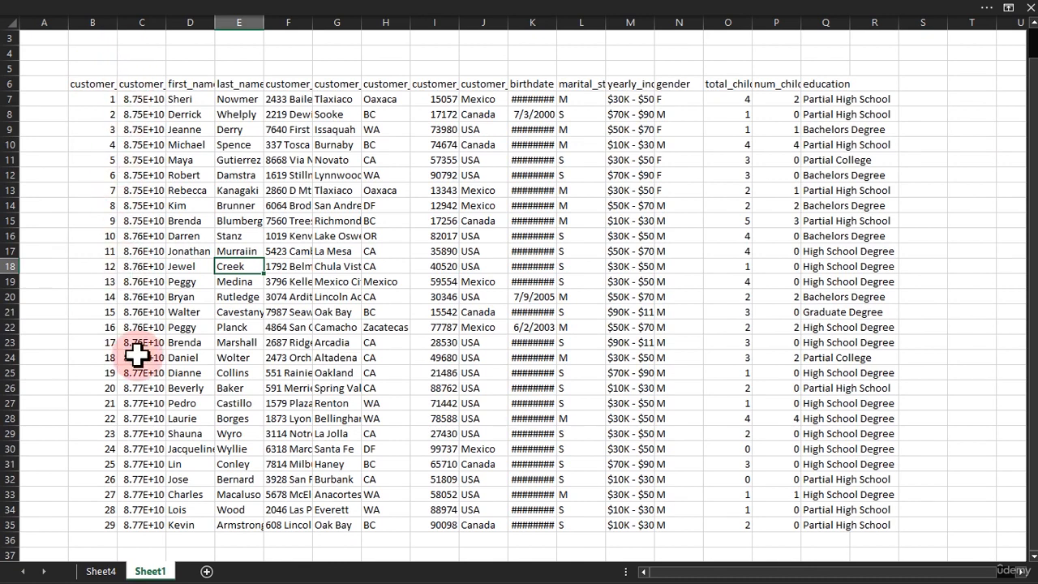
# Delete worksheet Sheet4 together with its two empty PivotTables
pyautogui.click(101, 571)
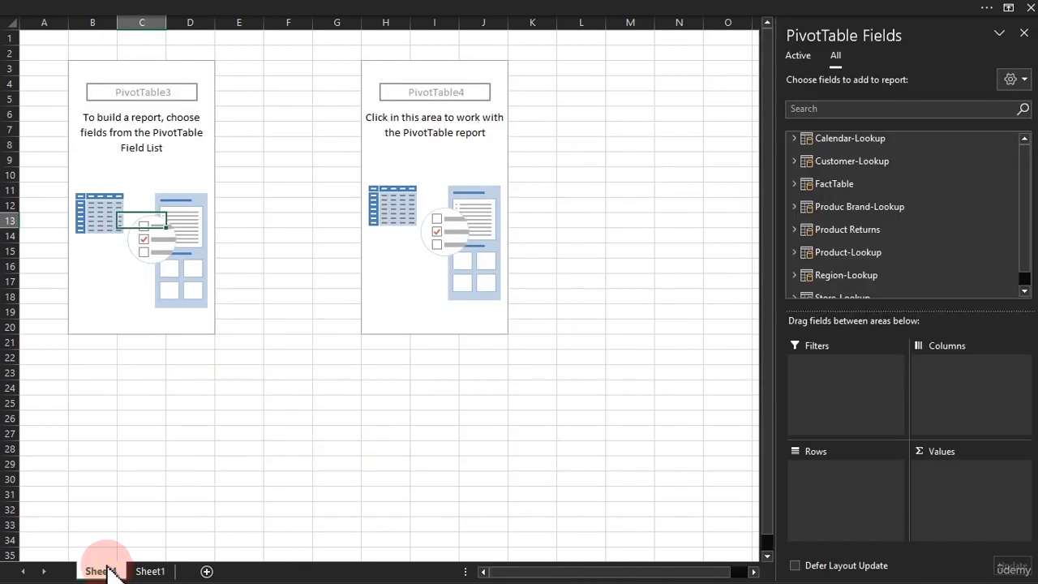
pyautogui.rightClick(110, 570)
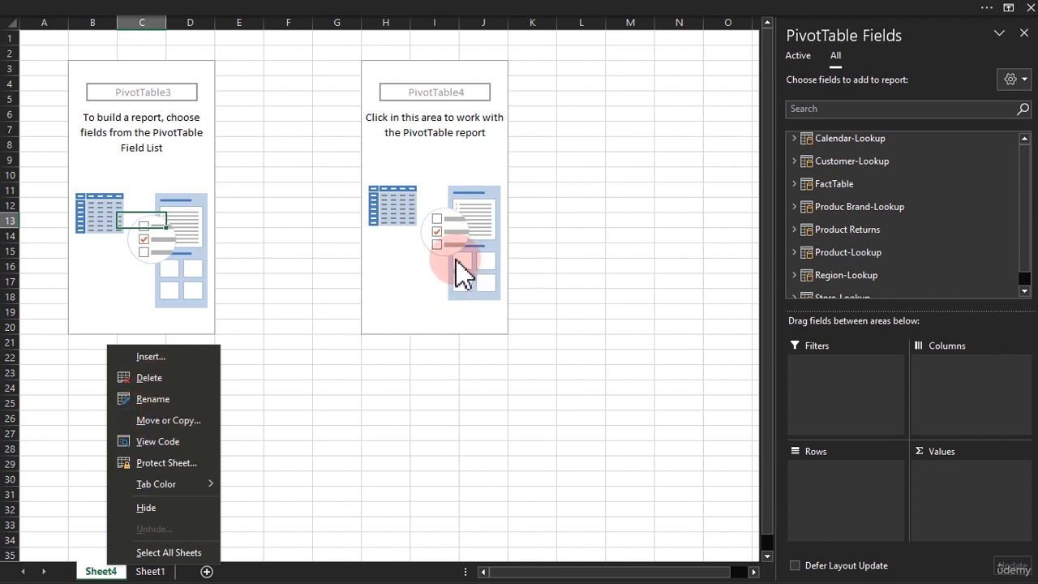
pyautogui.click(150, 377)
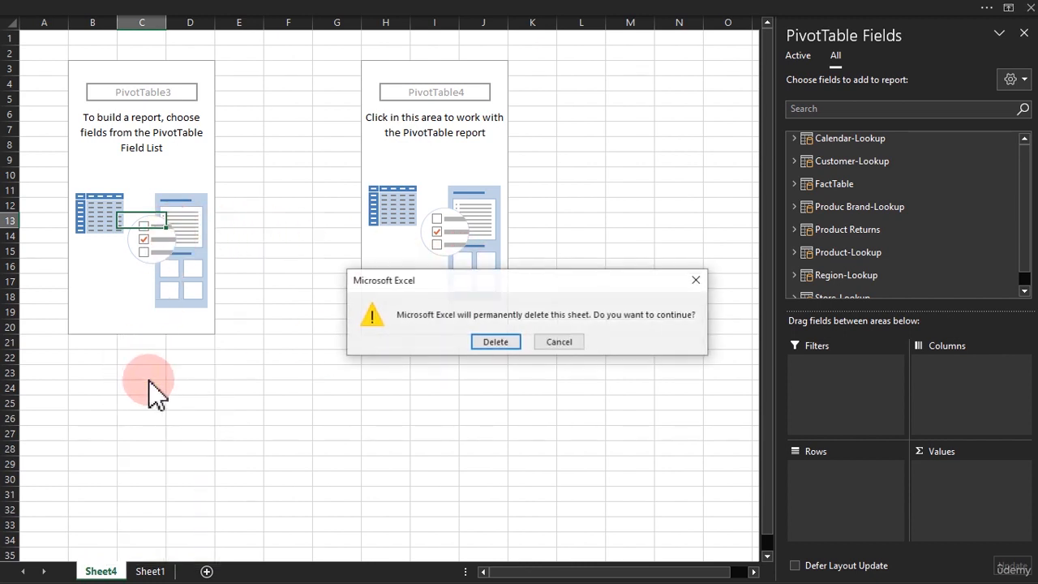
pyautogui.click(495, 342)
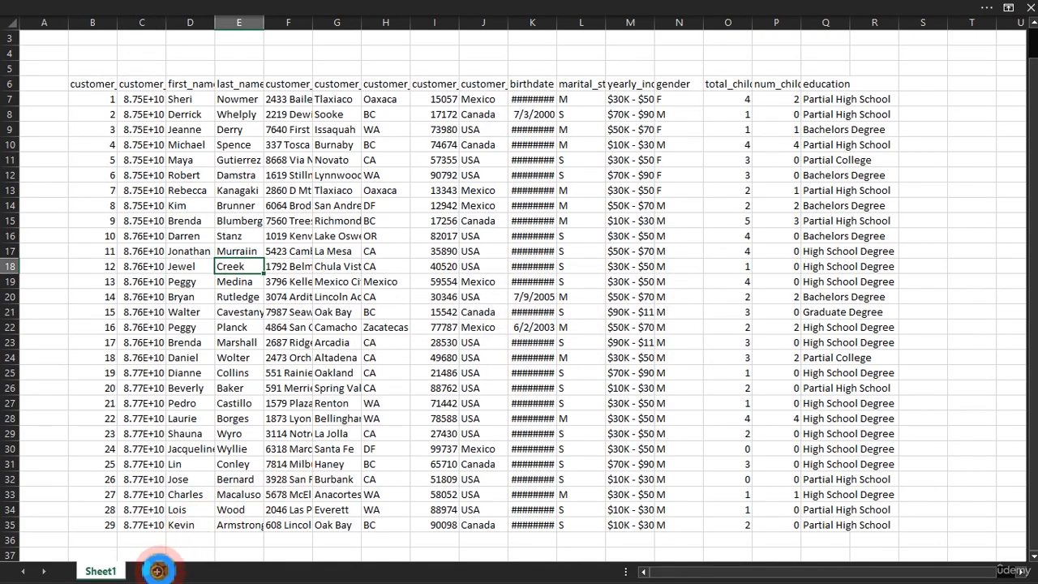
# Add a blank worksheet after Sheet1 and open it
pyautogui.click(158, 571)
pyautogui.click(114, 573)
pyautogui.rightClick(115, 572)
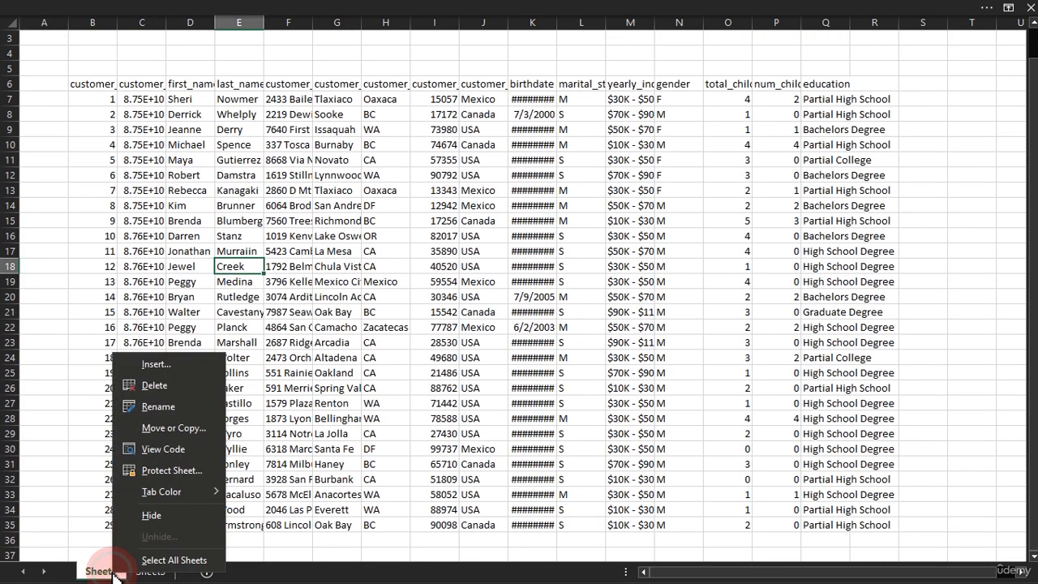
pyautogui.click(326, 223)
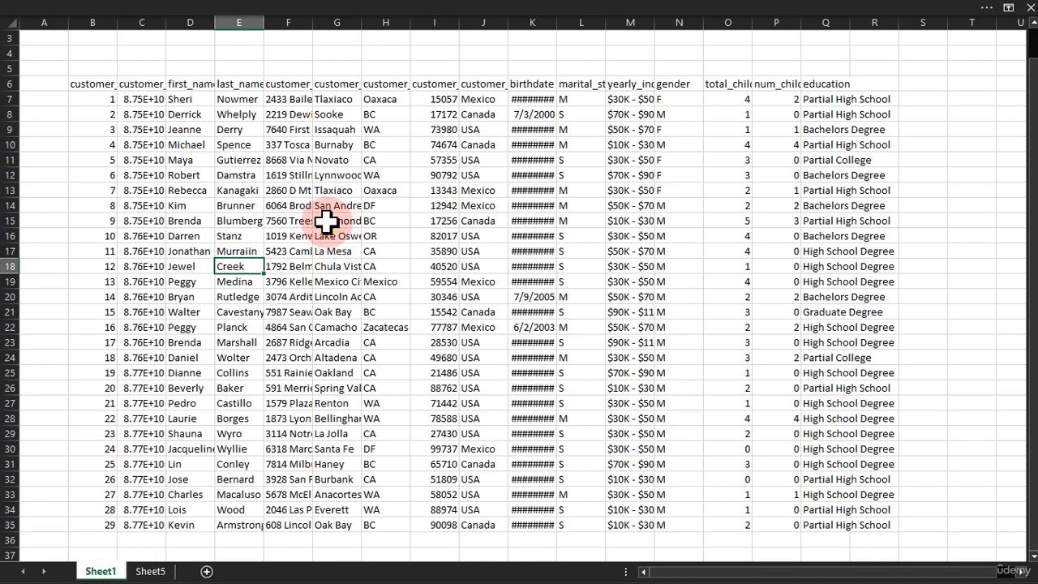
pyautogui.click(146, 571)
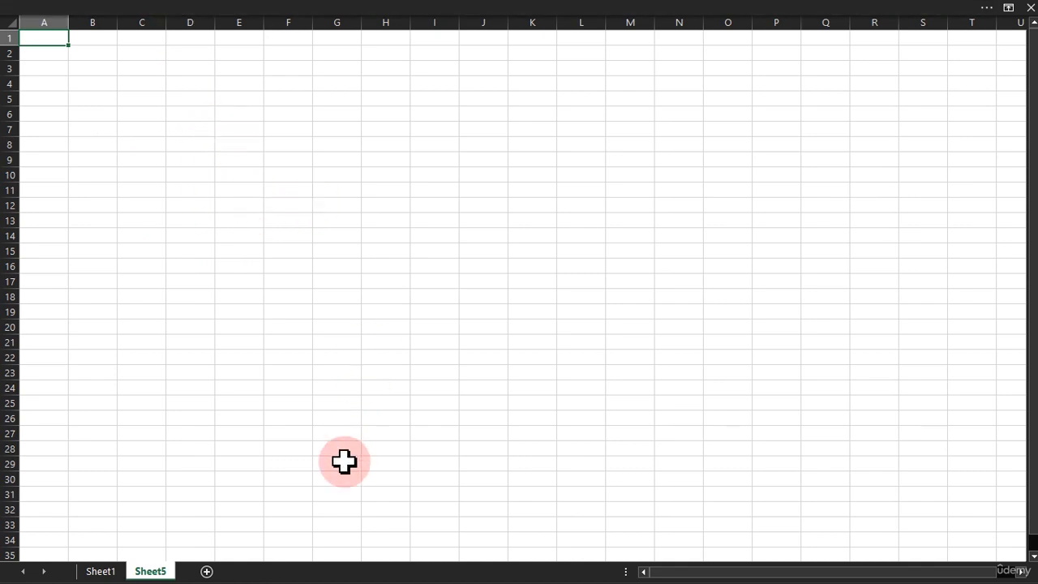
# Try to create a regular PivotTable from the single blank cell E7 on Sheet5, placed at cell A1 of the same sheet
pyautogui.click(248, 7)
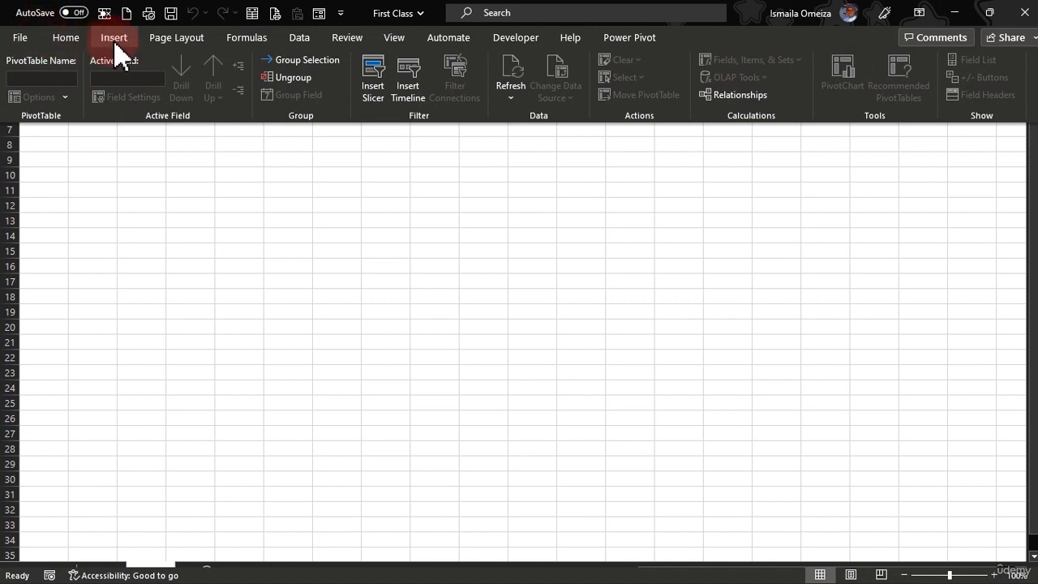
pyautogui.click(115, 42)
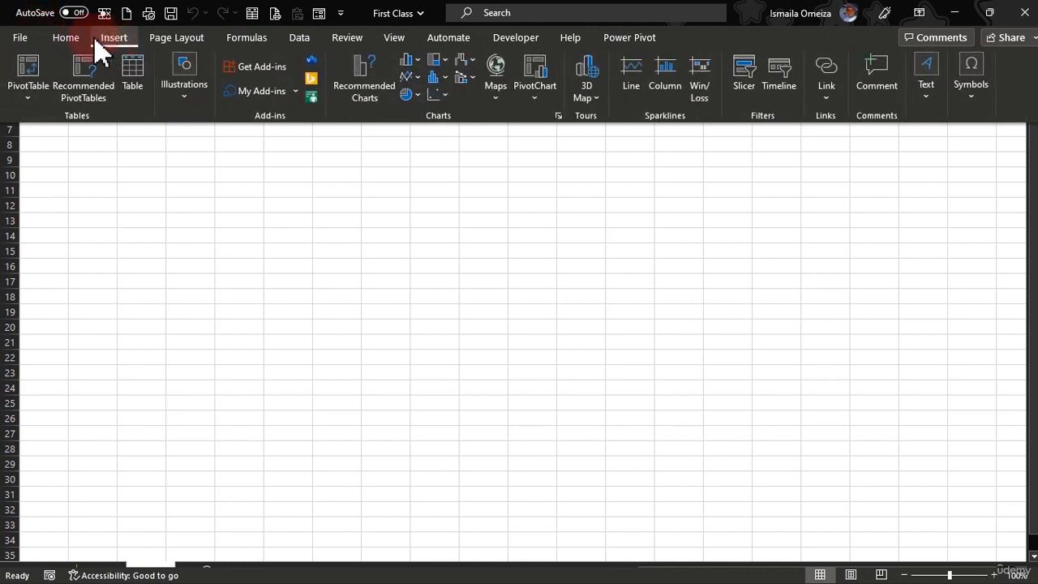
pyautogui.click(28, 81)
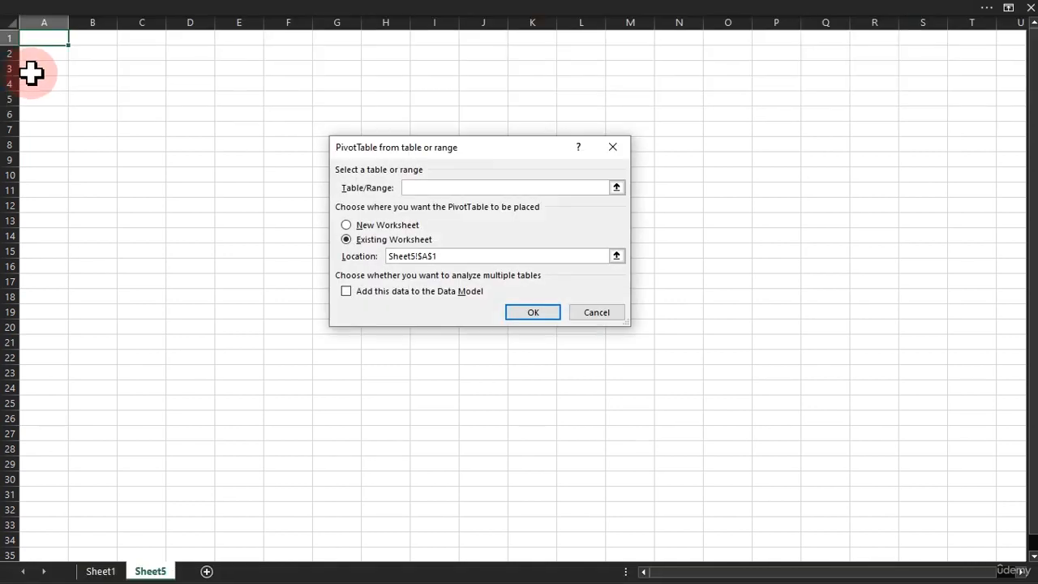
pyautogui.moveTo(402, 156); pyautogui.dragTo(480, 156)
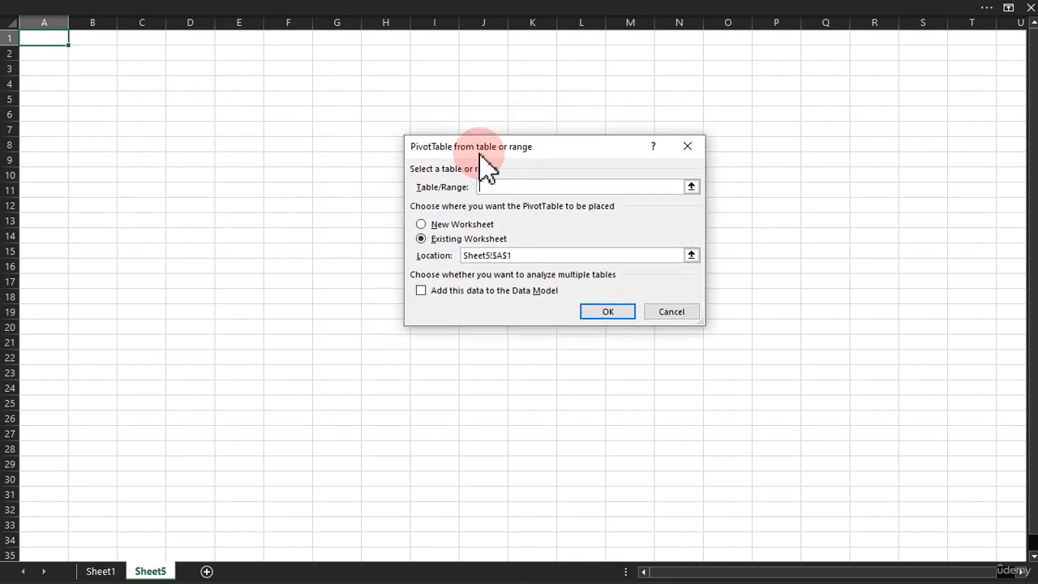
pyautogui.click(226, 134)
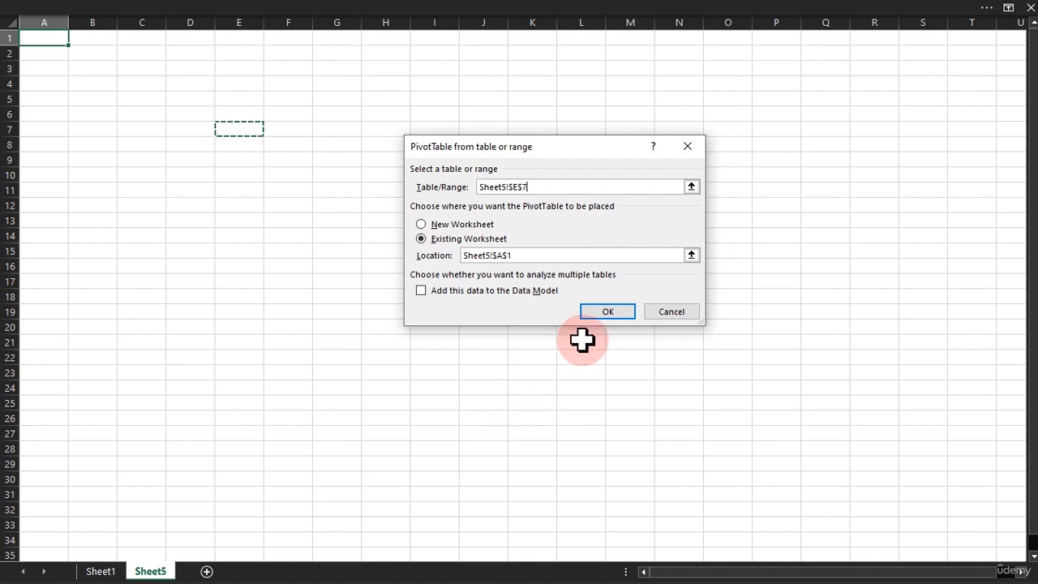
pyautogui.click(607, 313)
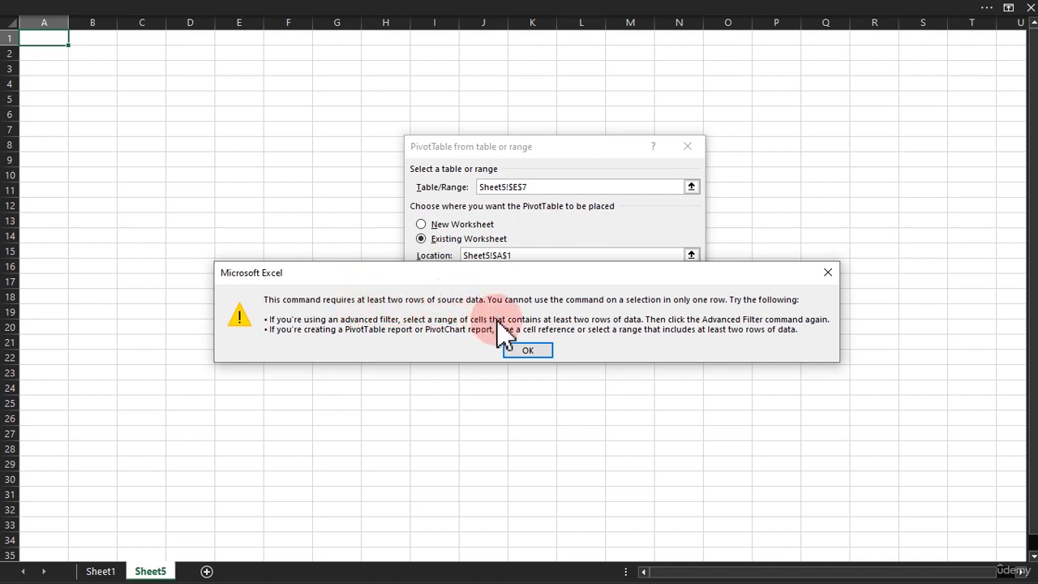
pyautogui.click(517, 349)
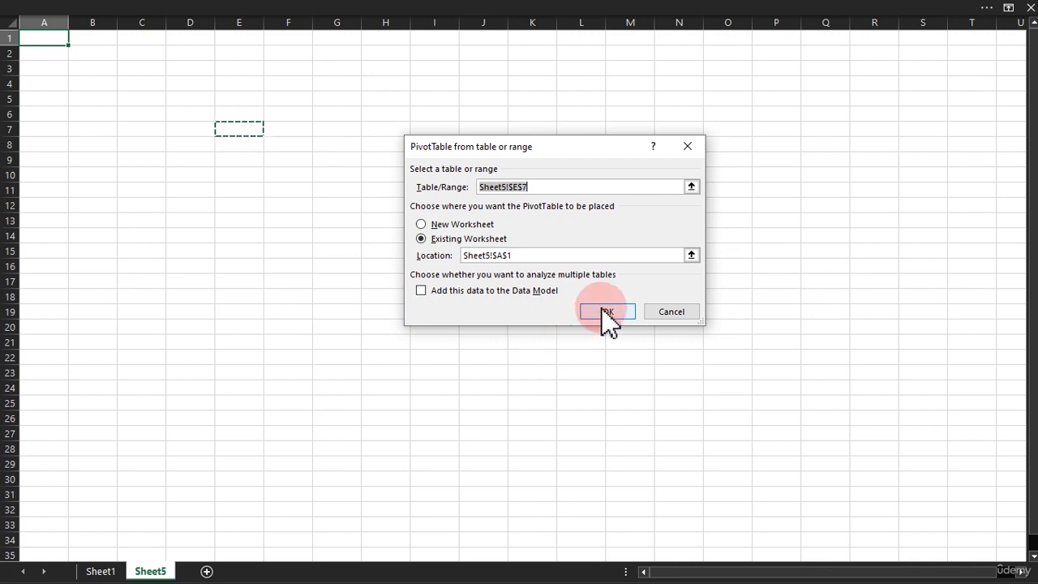
pyautogui.click(677, 308)
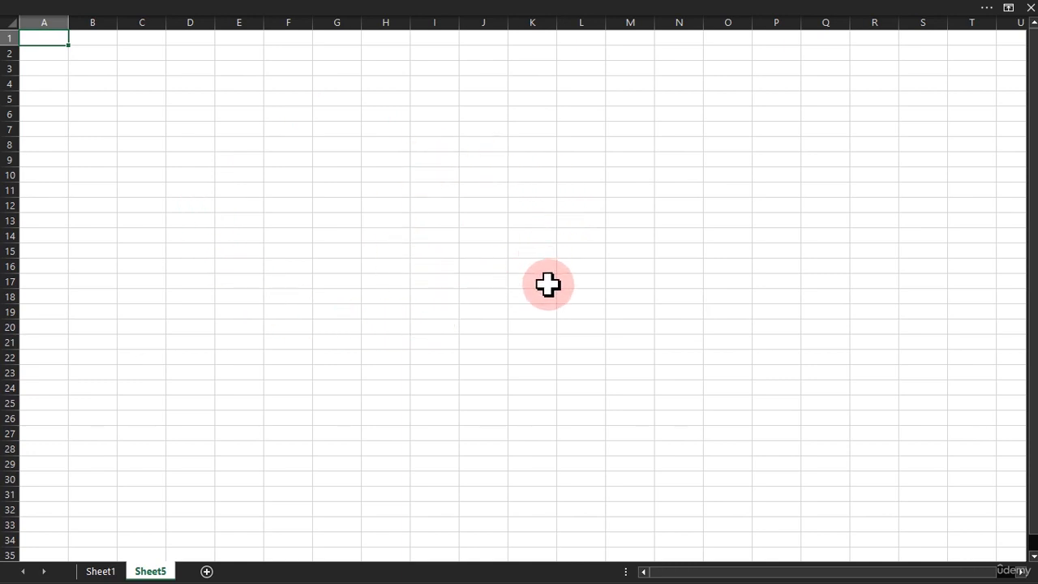
# Create a PivotTable from the workbook's Data Model at cell C7 of existing worksheet Sheet5 and view its list of tables
pyautogui.click(168, 9)
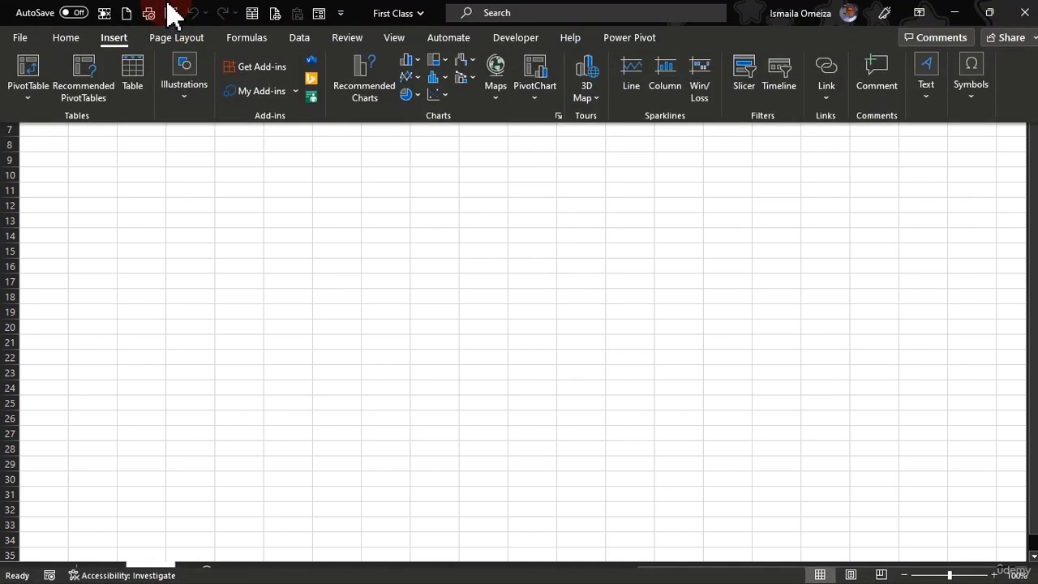
pyautogui.click(27, 103)
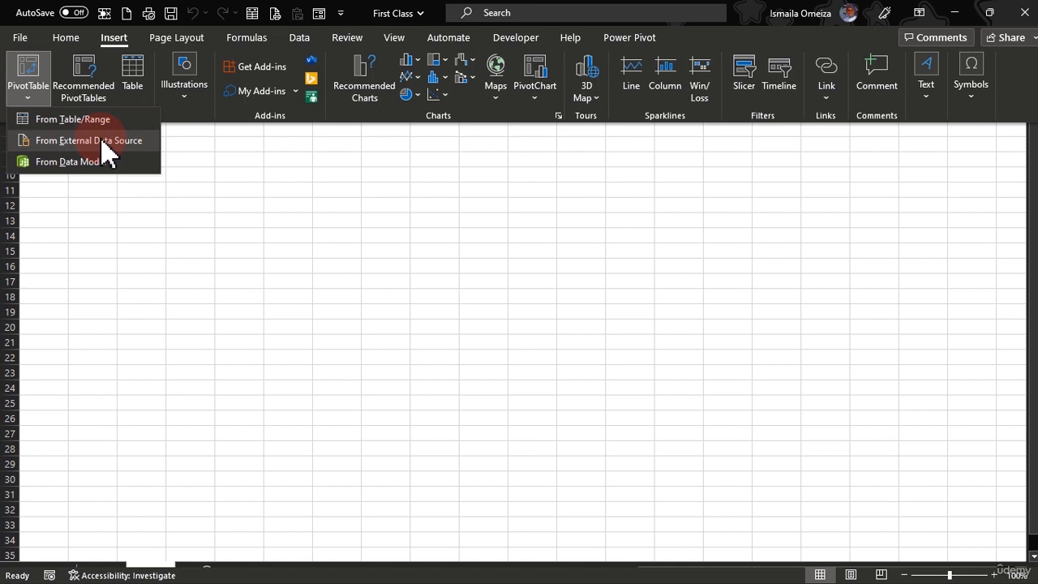
pyautogui.click(53, 164)
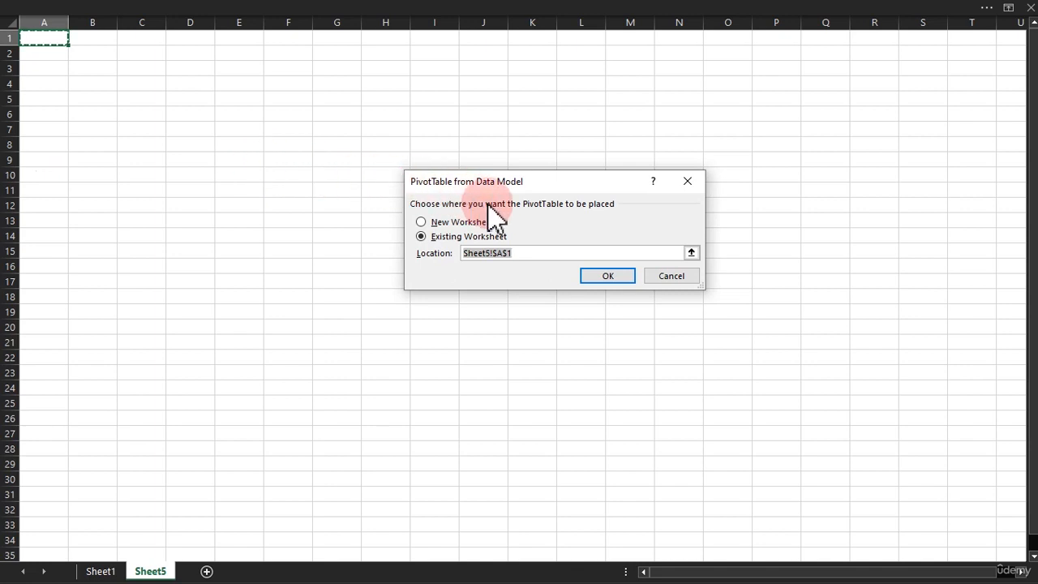
pyautogui.click(152, 134)
pyautogui.click(613, 280)
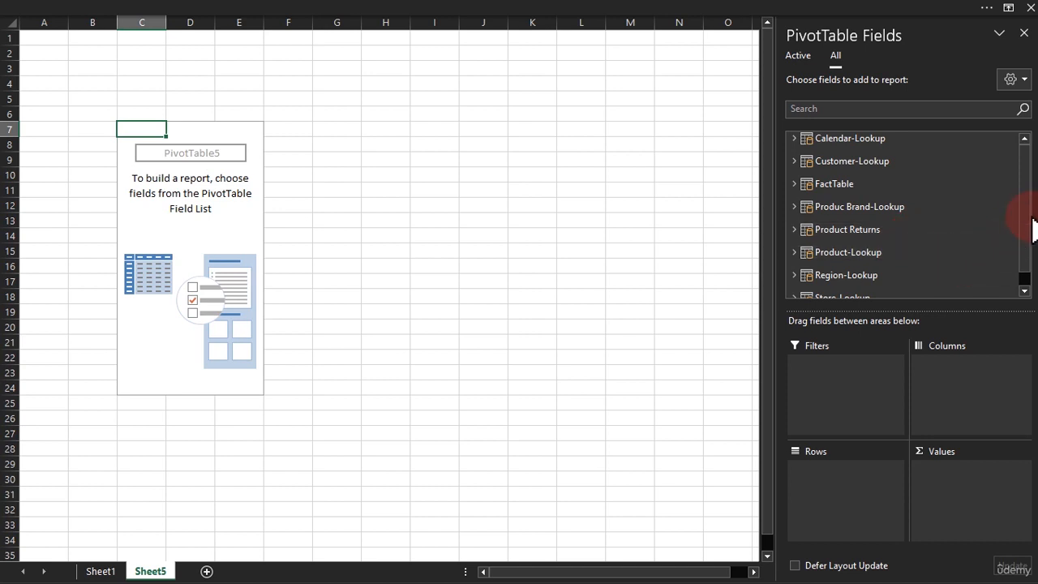
pyautogui.moveTo(1028, 217); pyautogui.dragTo(1028, 197)
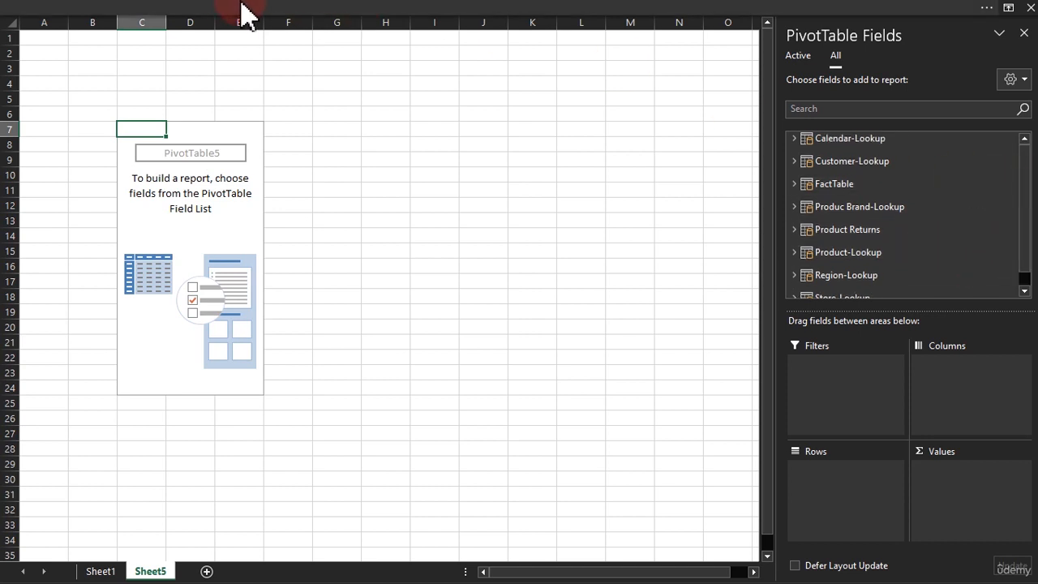
pyautogui.click(146, 10)
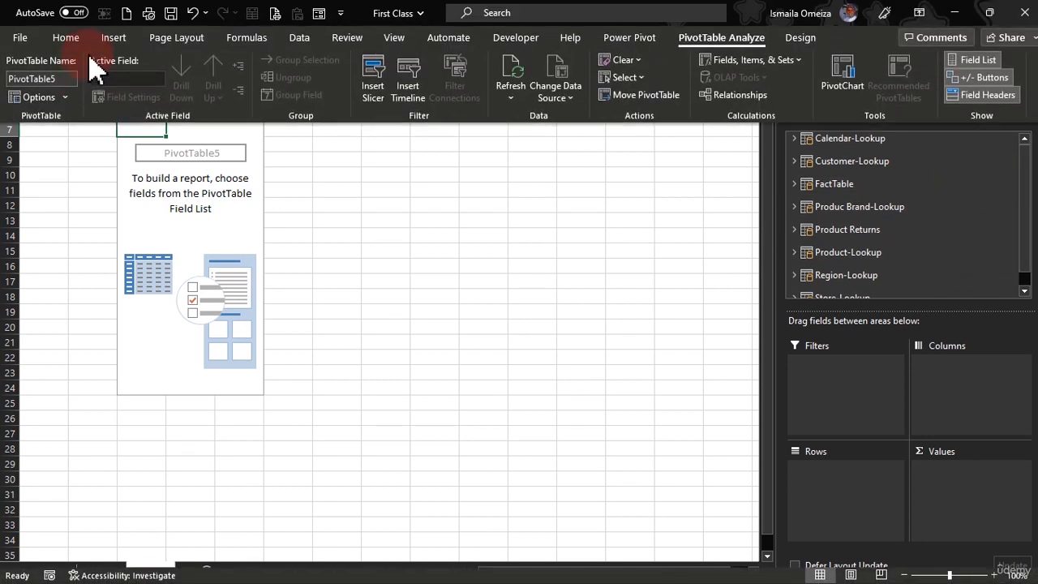
pyautogui.click(123, 38)
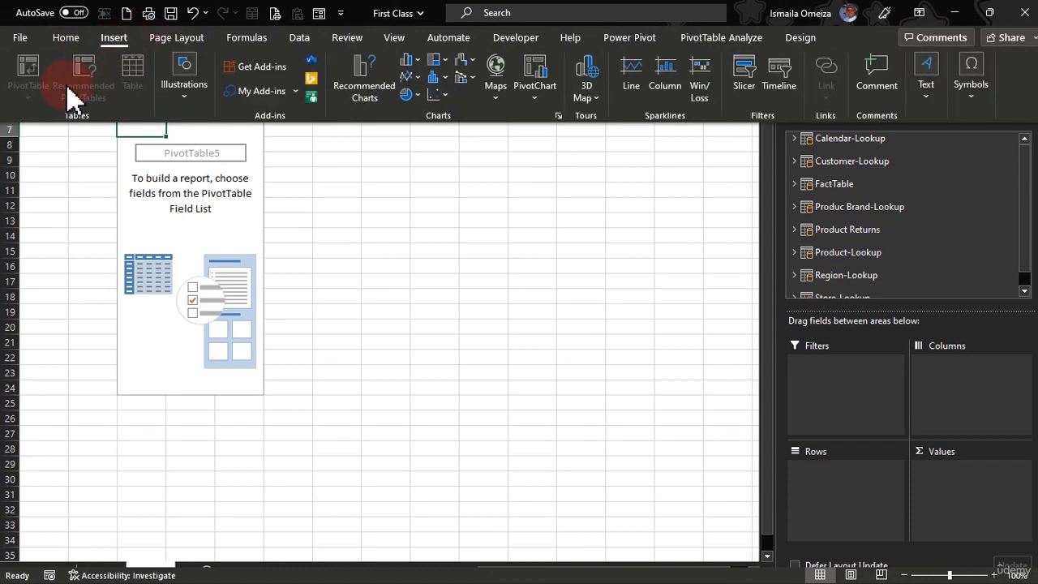
pyautogui.click(386, 188)
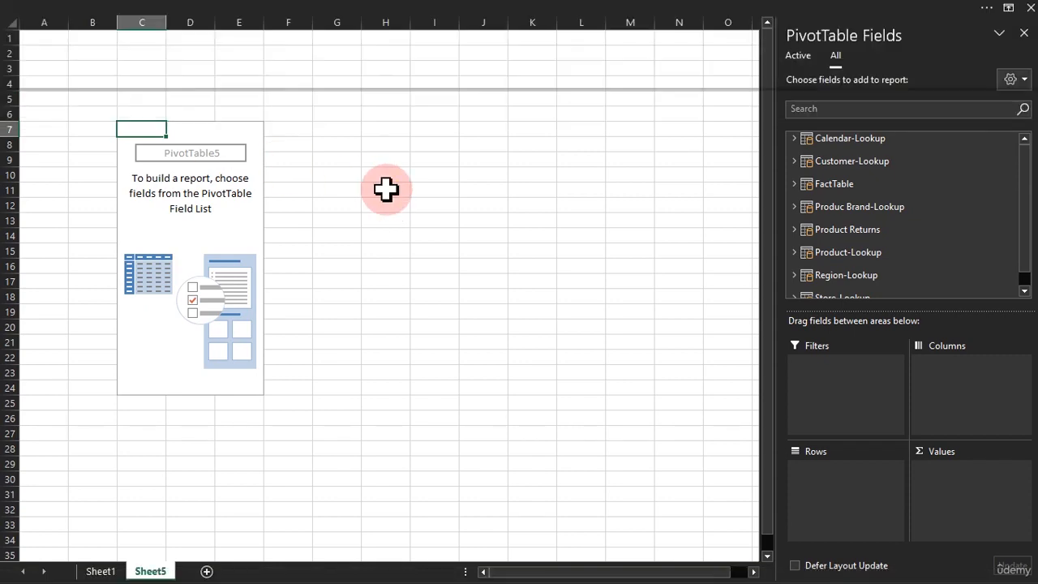
# Create a PivotTable from Sheet1 range B6:Q35 on a new worksheet, with the source data added to the Data Model
pyautogui.click(114, 569)
pyautogui.click(139, 160)
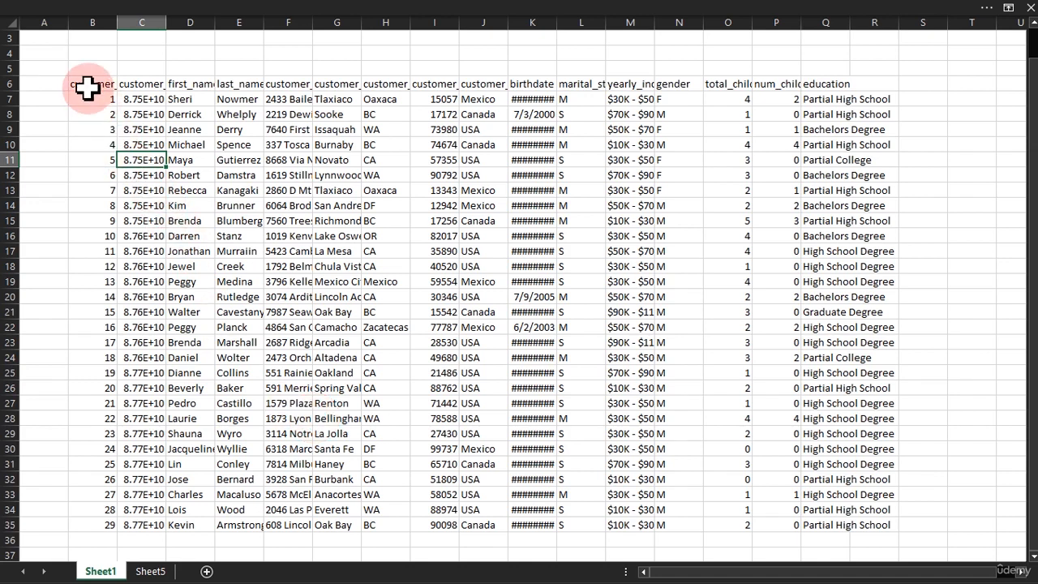
pyautogui.moveTo(89, 85); pyautogui.dragTo(240, 144)
pyautogui.moveTo(389, 241); pyautogui.dragTo(859, 522)
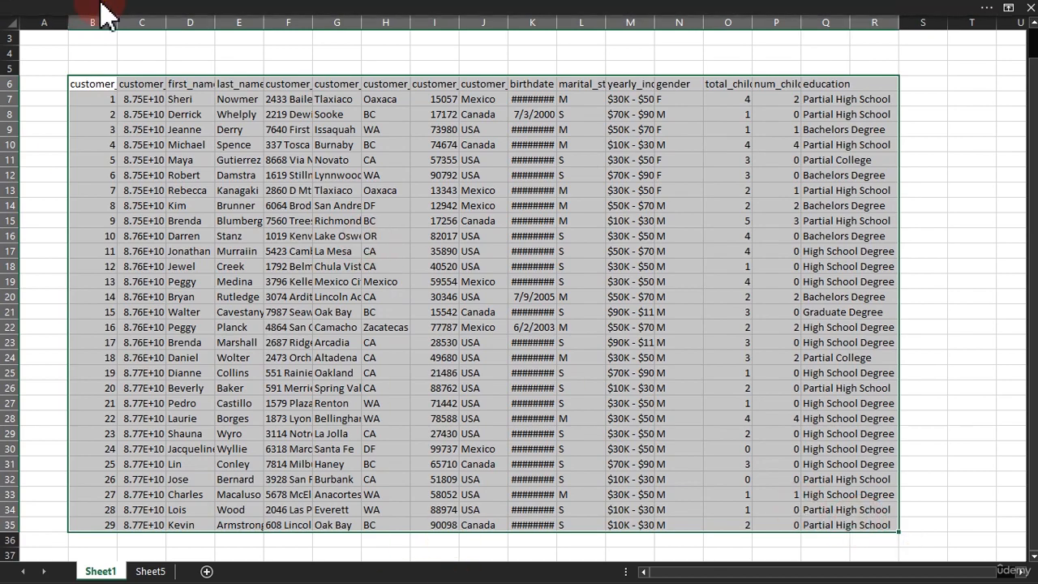
pyautogui.click(32, 6)
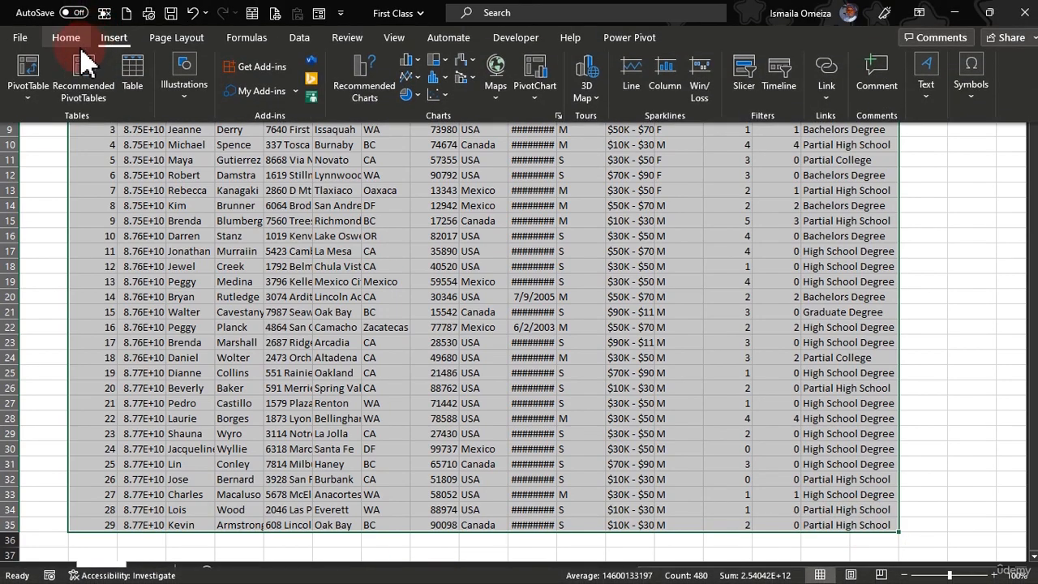
pyautogui.click(27, 77)
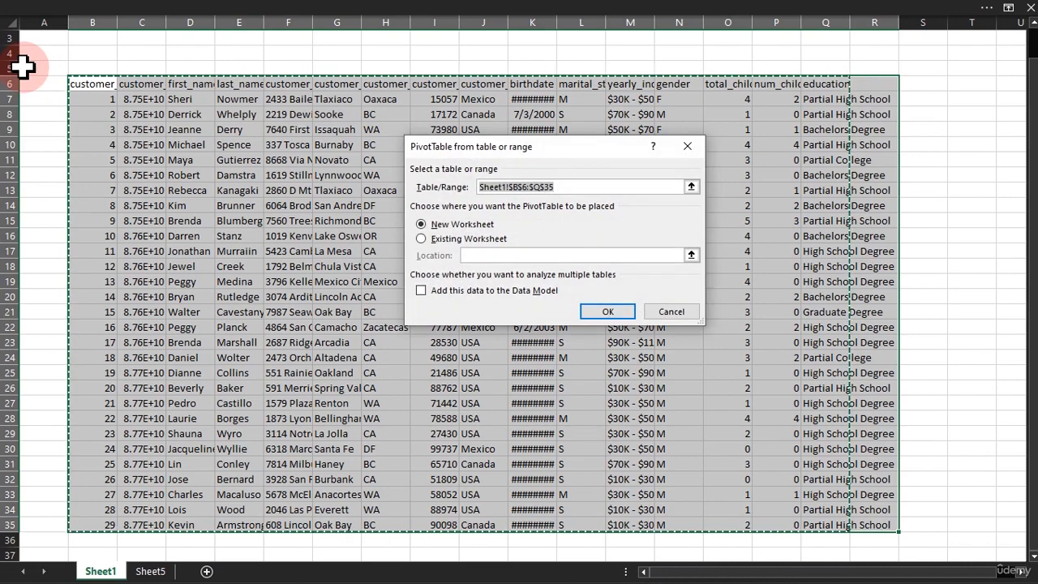
pyautogui.moveTo(563, 154); pyautogui.dragTo(369, 124)
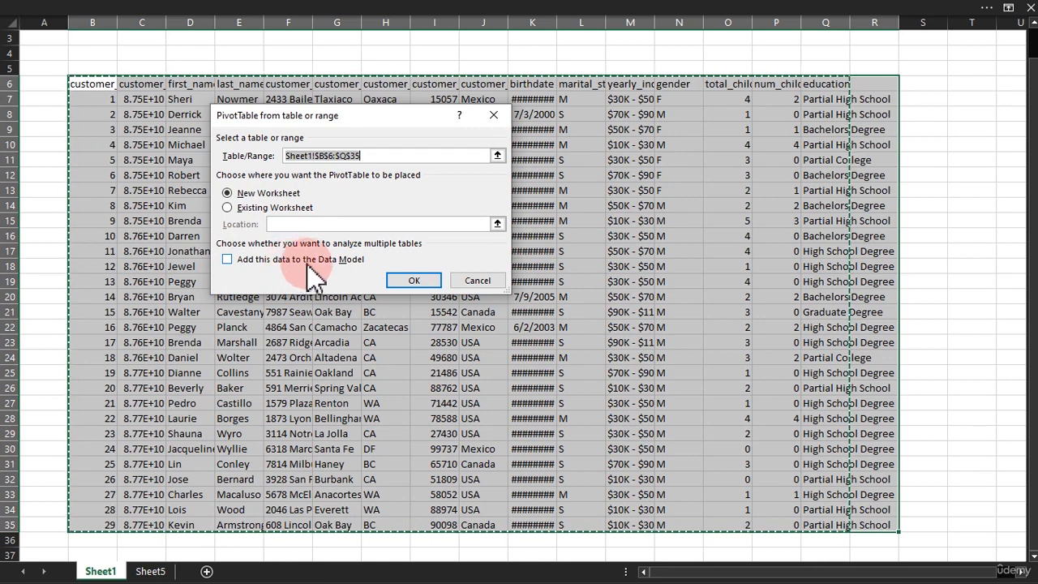
pyautogui.click(240, 261)
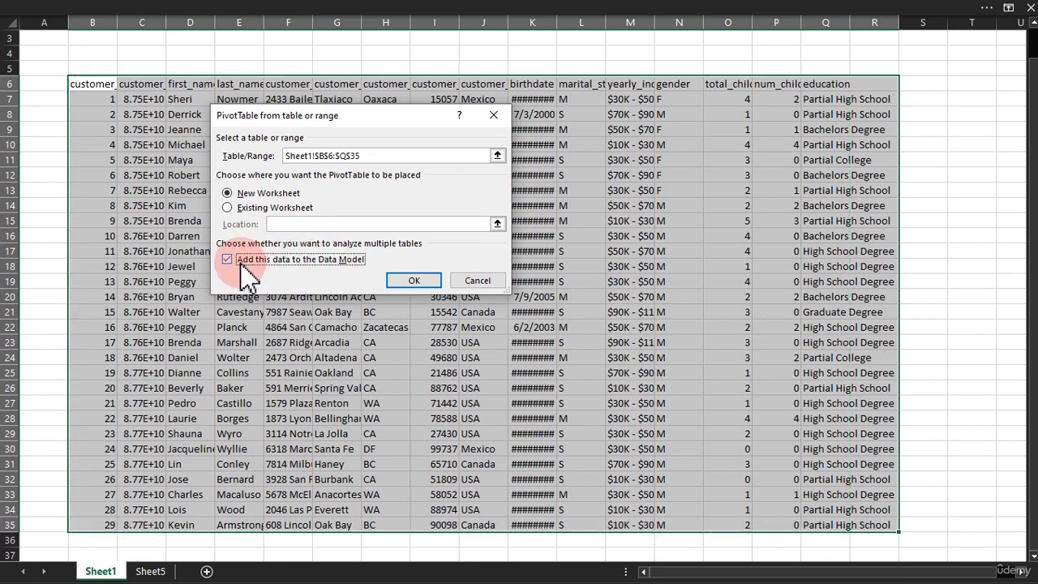
pyautogui.click(411, 282)
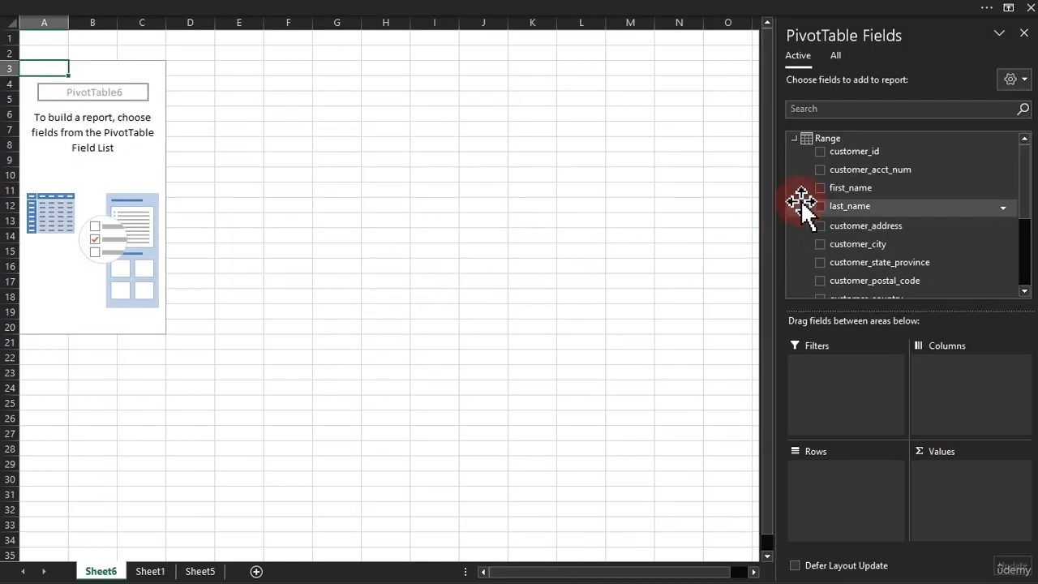
# Examine the Range table in the new PivotTable's field list, including its available options and its fields
pyautogui.click(796, 138)
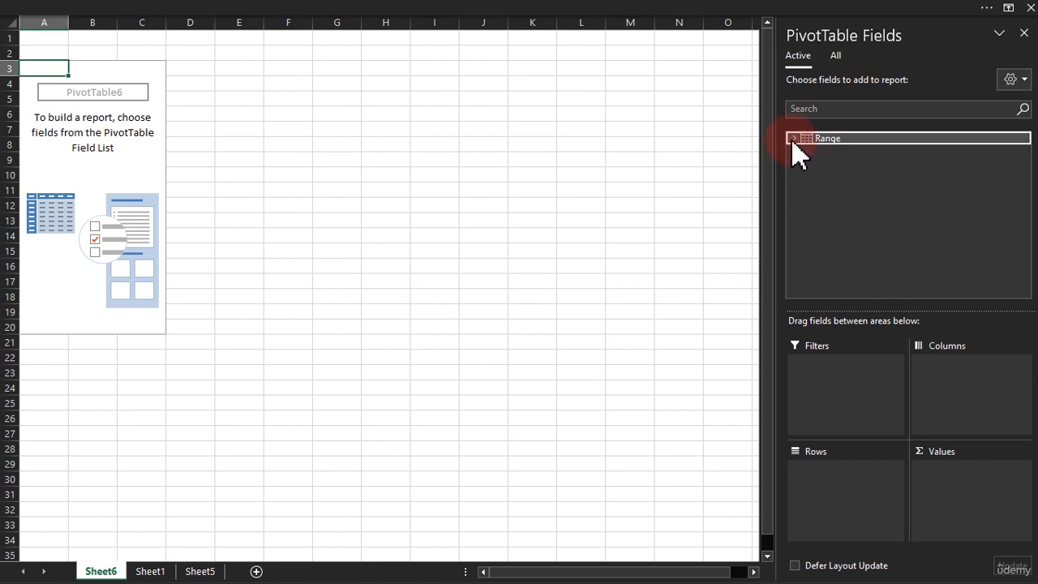
pyautogui.rightClick(823, 139)
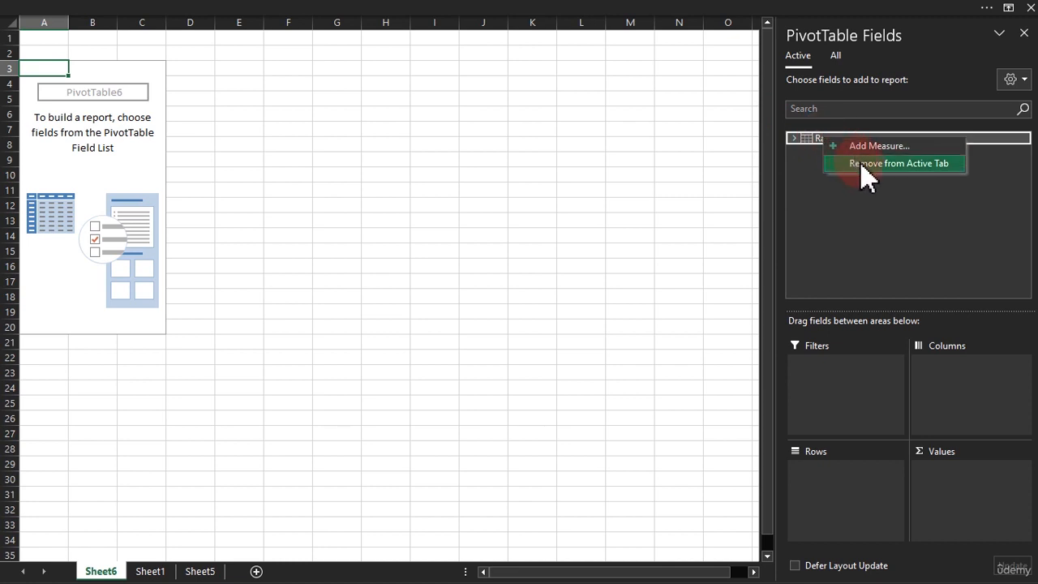
pyautogui.click(805, 139)
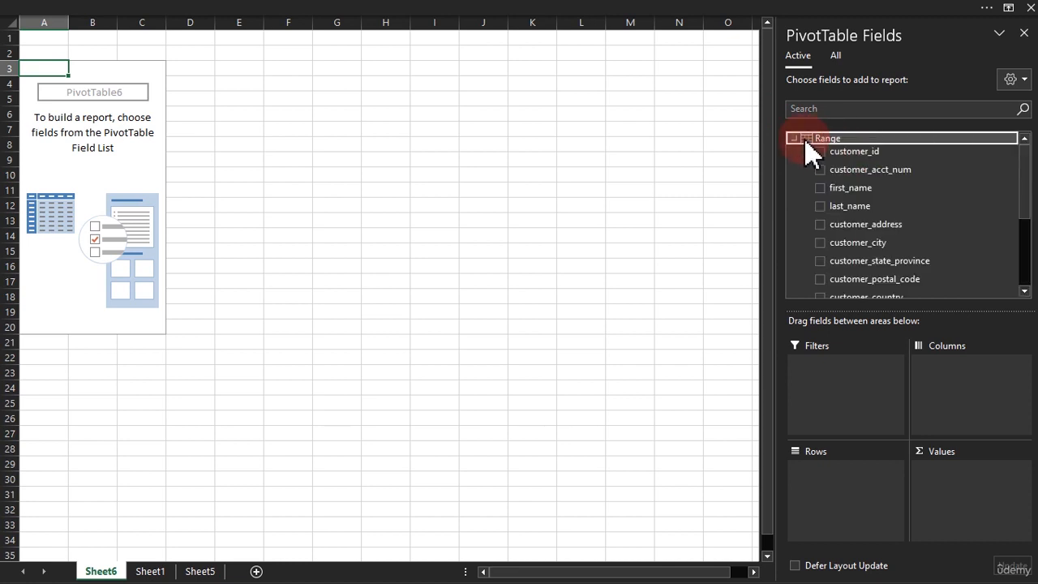
# Undo the creation of the PivotTables on Sheet6 and Sheet5, and select cell I11 on Sheet5
pyautogui.click(426, 190)
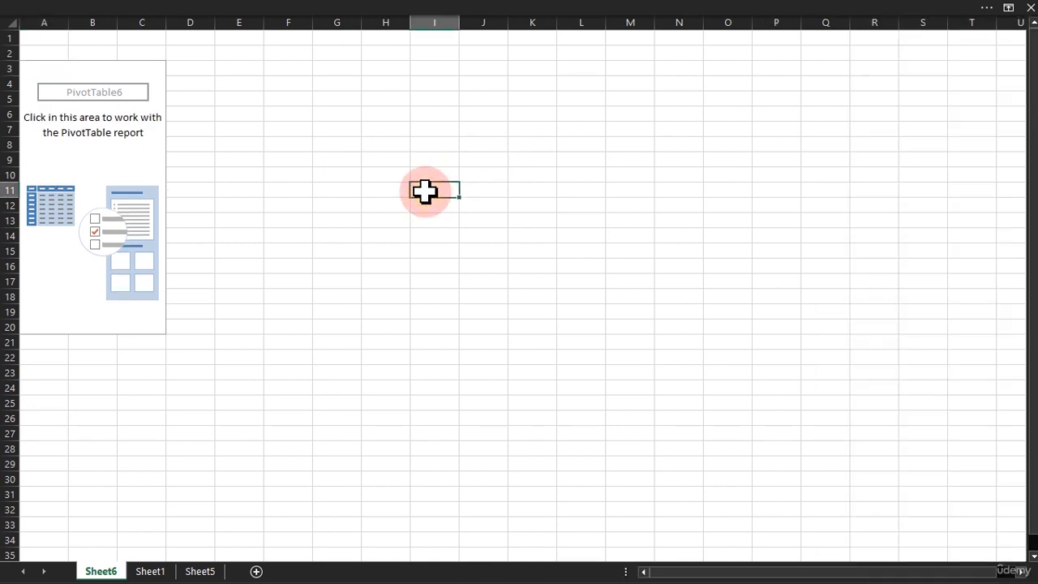
pyautogui.hotkey('ctrl', 'z')
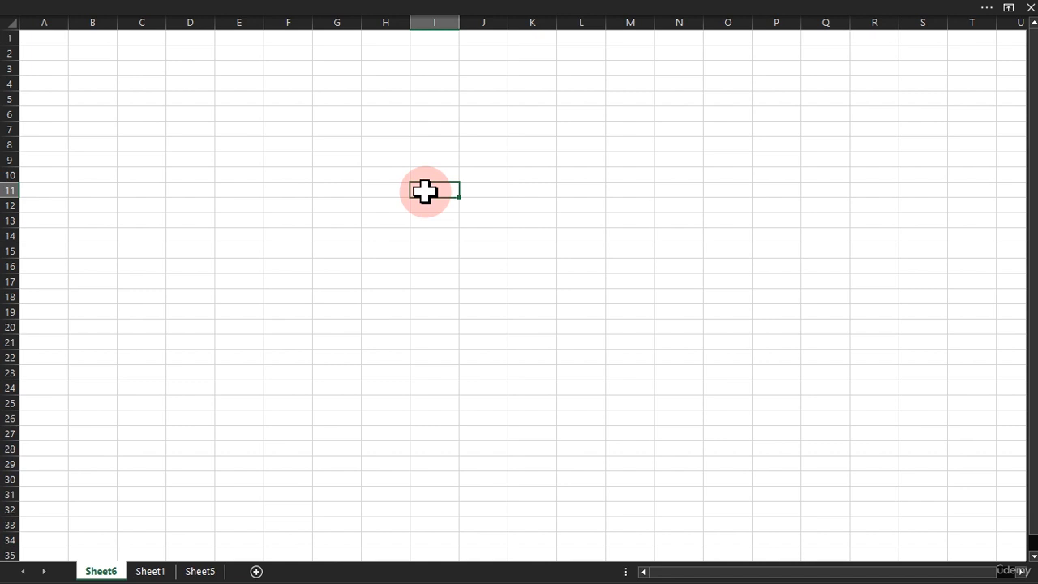
pyautogui.hotkey('ctrl', 'pagedown')
pyautogui.hotkey('ctrl', 'pagedown')
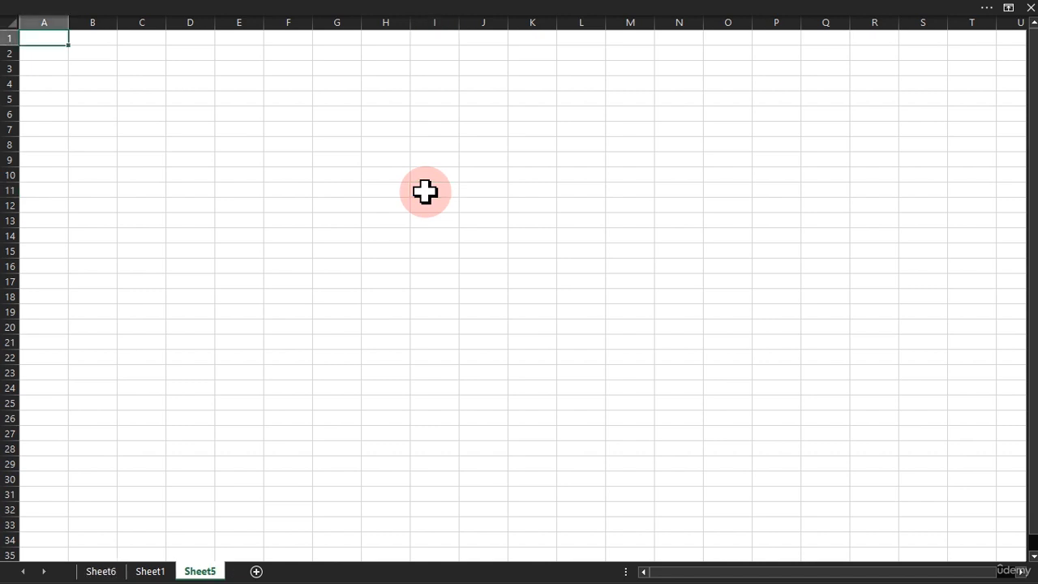
pyautogui.click(425, 191)
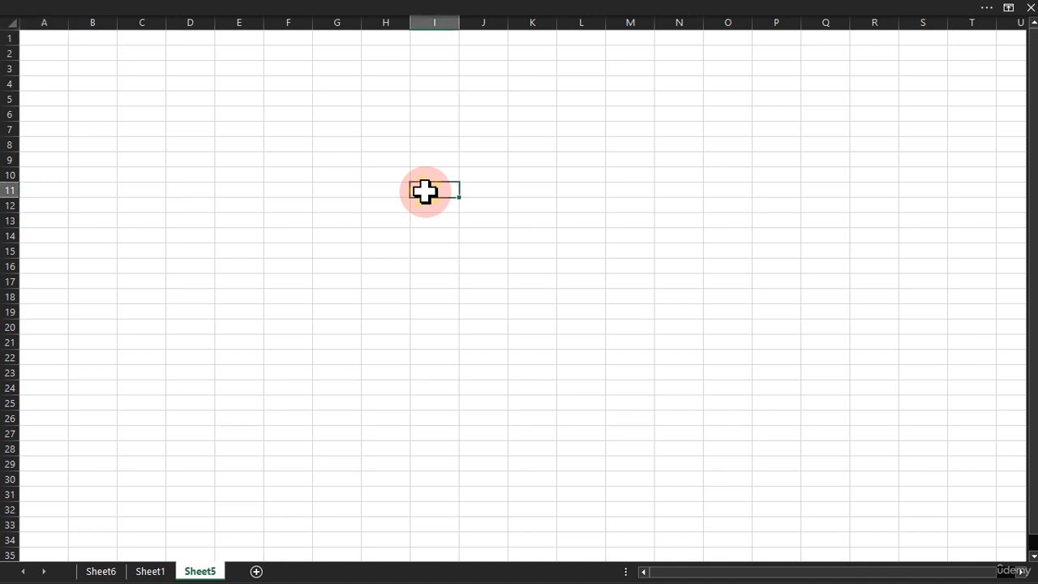